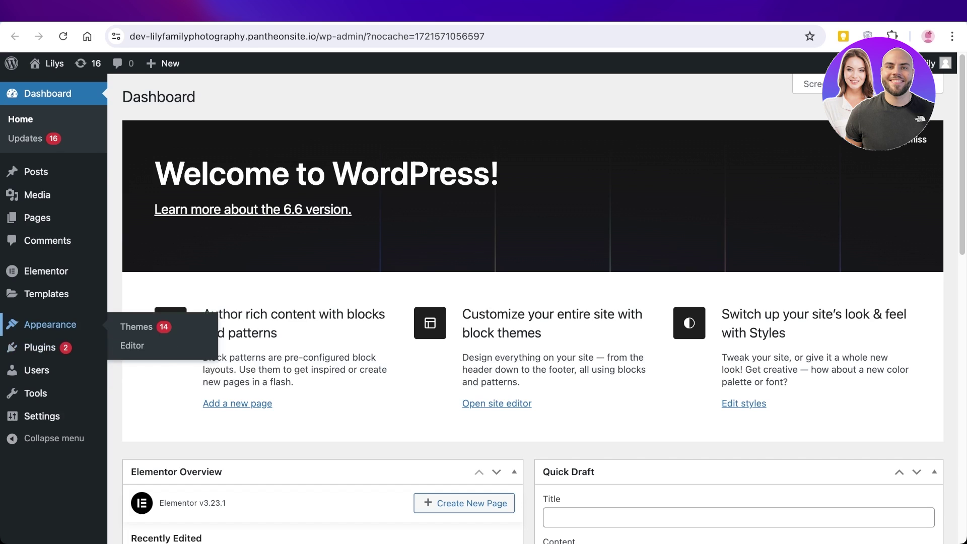
Review the list of installed plugins, including Elementor.
mouse_move(41, 348)
left_click(154, 349)
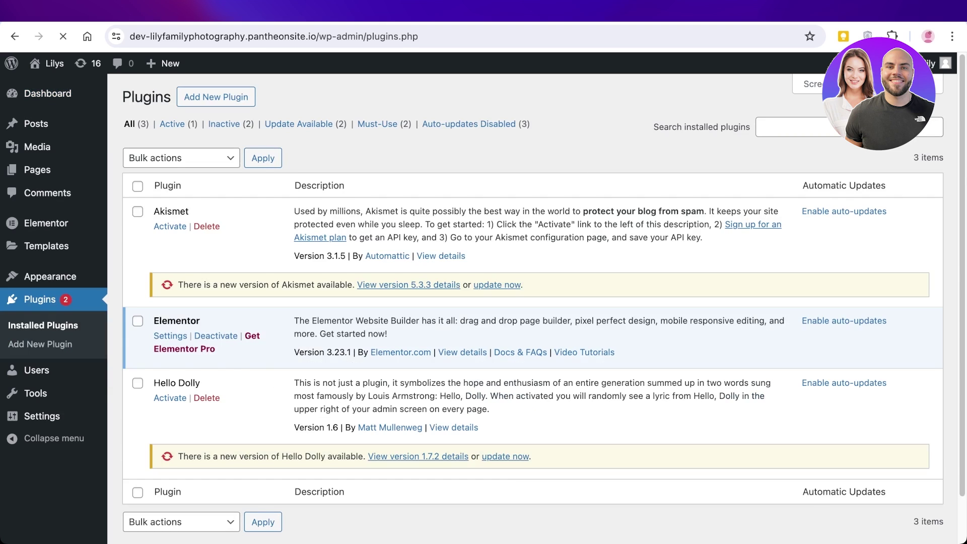
Go to the posts list and open the management page for post categories.
mouse_move(37, 124)
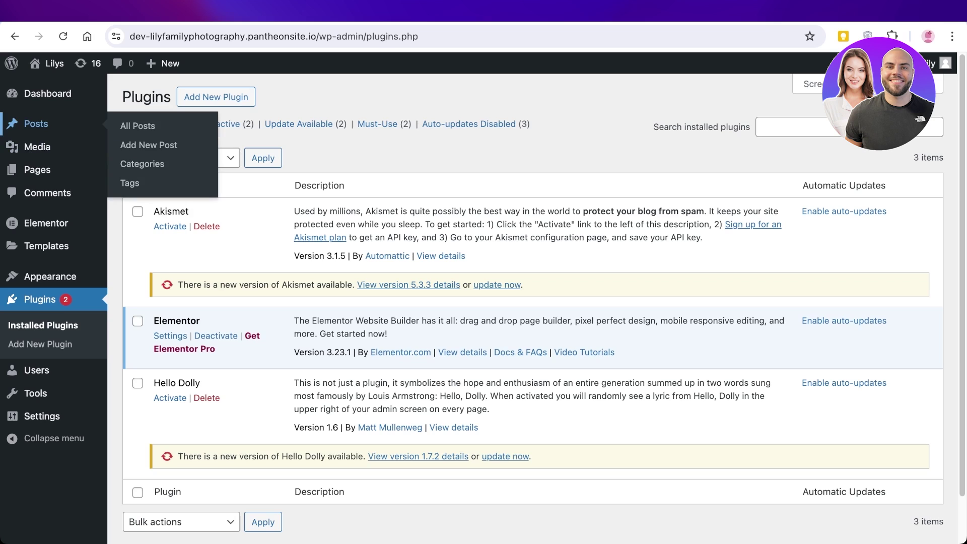
left_click(35, 124)
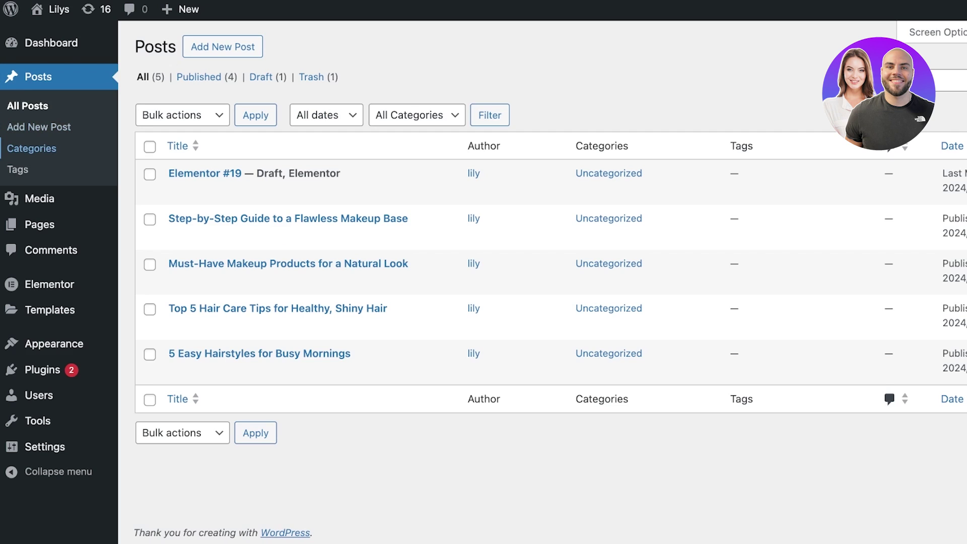
left_click(31, 148)
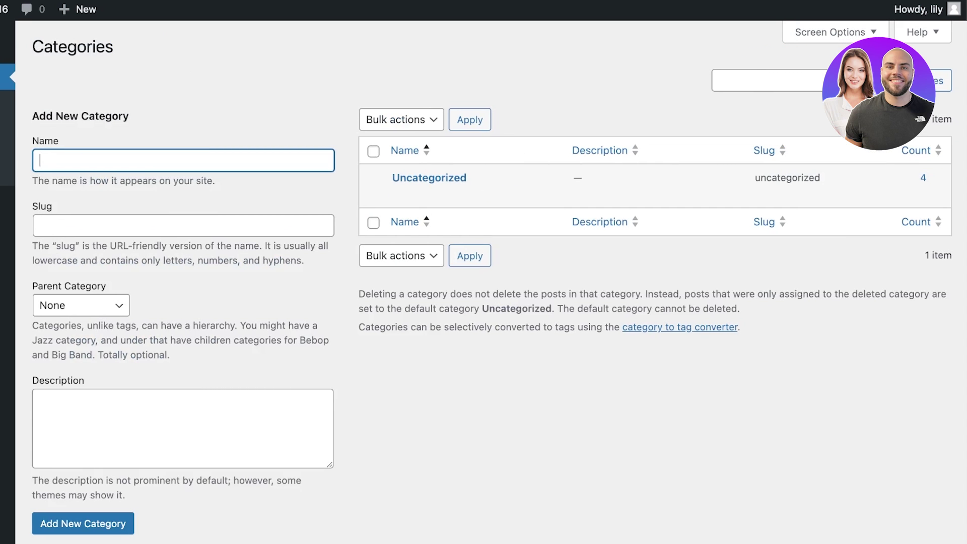
type("Skincar")
type("e")
key("BackSpace")
key("BackSpace")
key("BackSpace")
key("BackSpace")
key("BackSpace")
key("BackSpace")
key("BackSpace")
key("BackSpace")
Add a post category named Haircare with the slug haircare.
type("Haircare")
key("Tab")
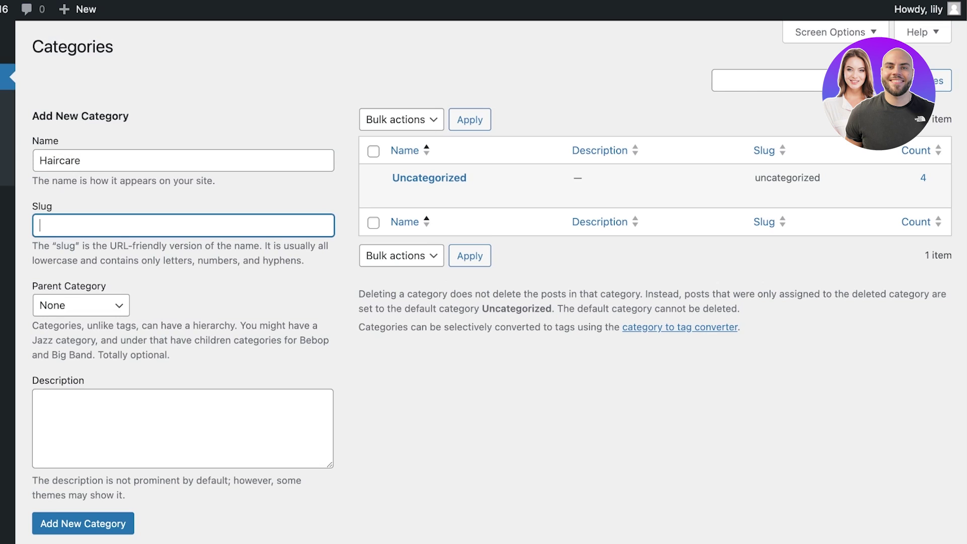
type("haircare")
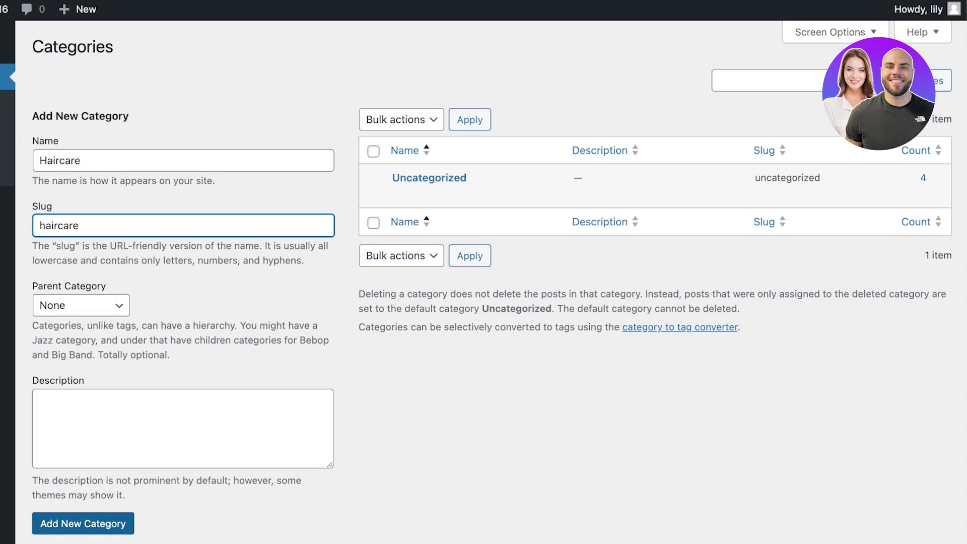
left_click(84, 524)
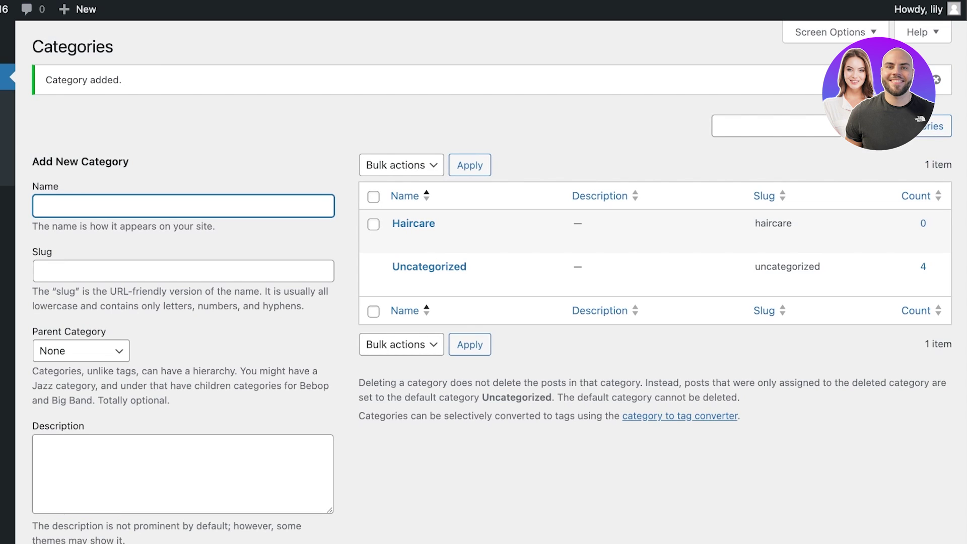
Add a second post category named Makeup with the slug makeup.
type("Makeup")
left_click(41, 271)
type("makeup")
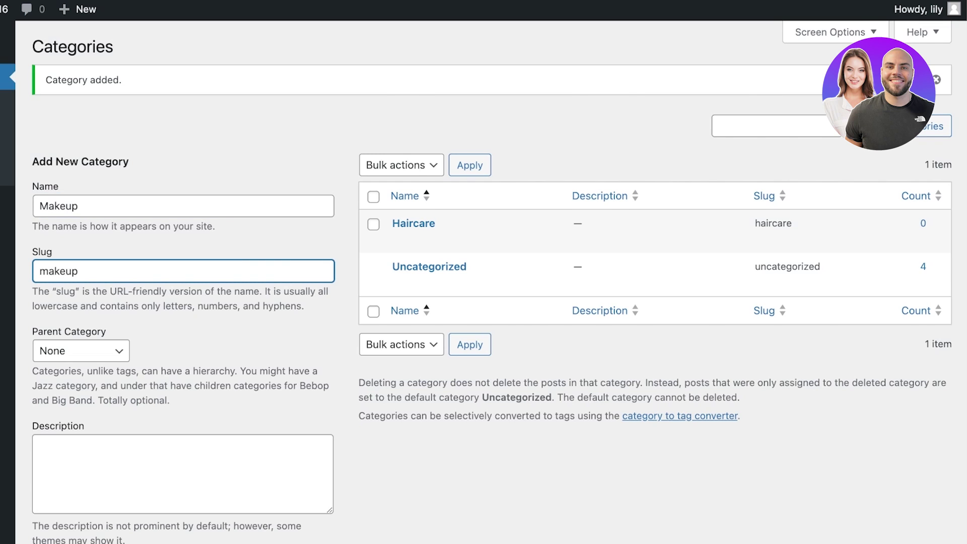
scroll(483, 303, "down", 3)
left_click(83, 469)
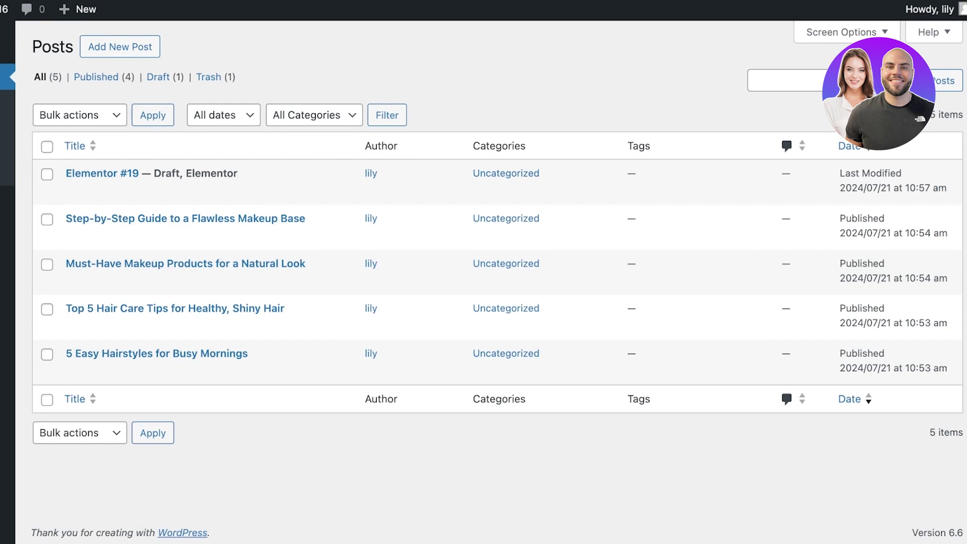
Bulk edit the posts "Step-by-Step Guide to a Flawless Makeup Base" and "Must-Have Makeup Products for a Natural Look" to add the Makeup category.
left_click(507, 219)
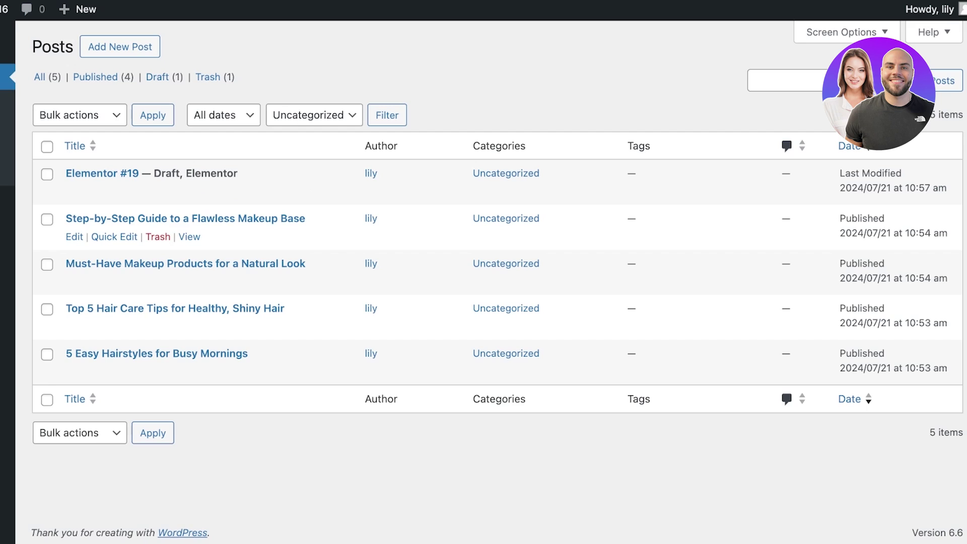
left_click(47, 219)
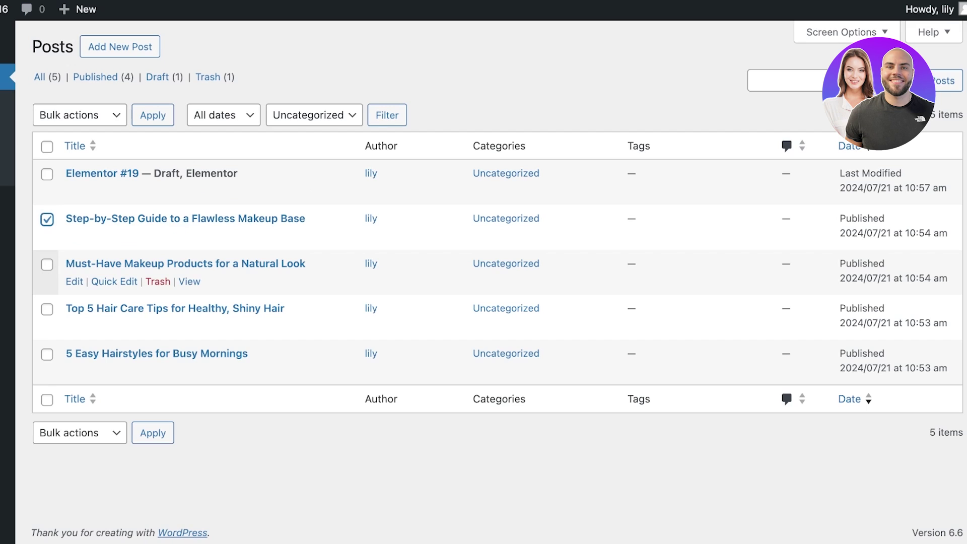
left_click(47, 265)
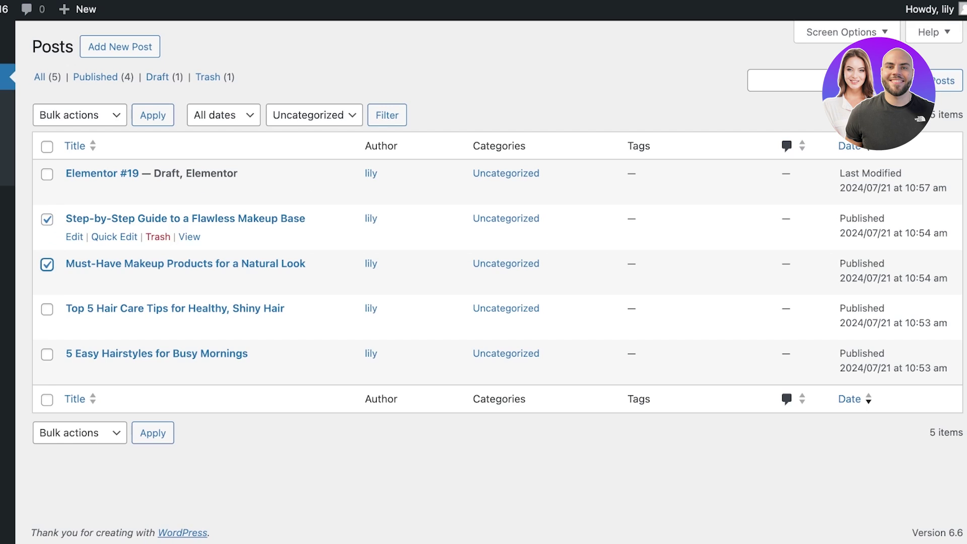
left_click(314, 115)
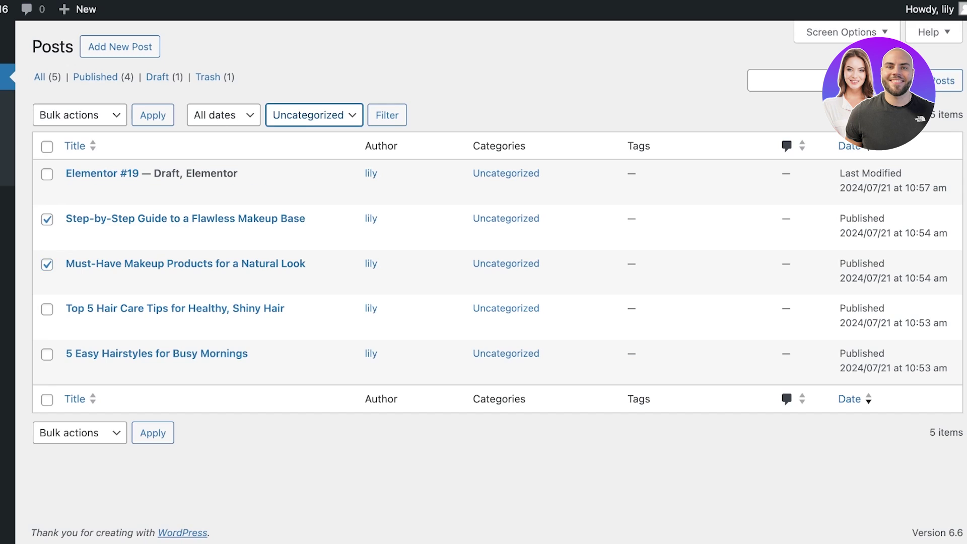
left_click(292, 115)
left_click(152, 433)
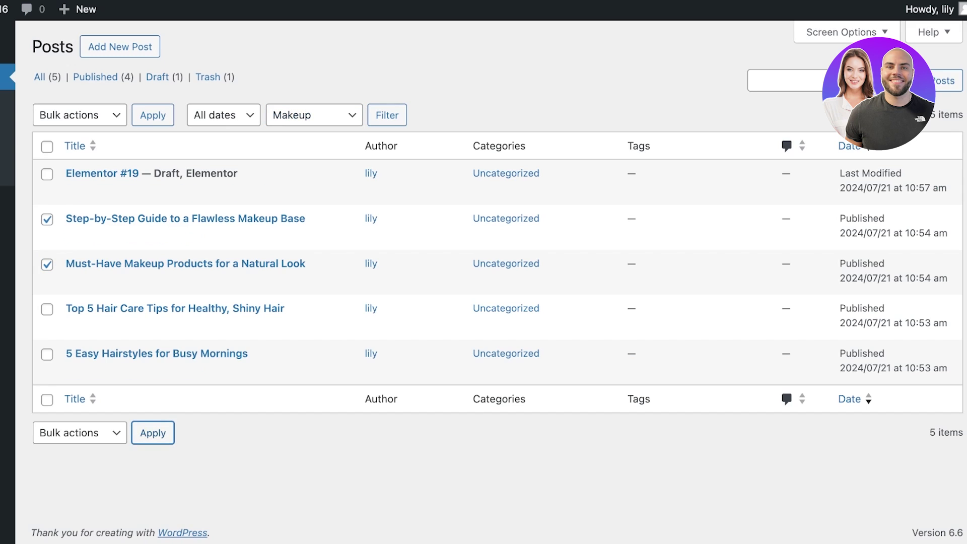
left_click(79, 115)
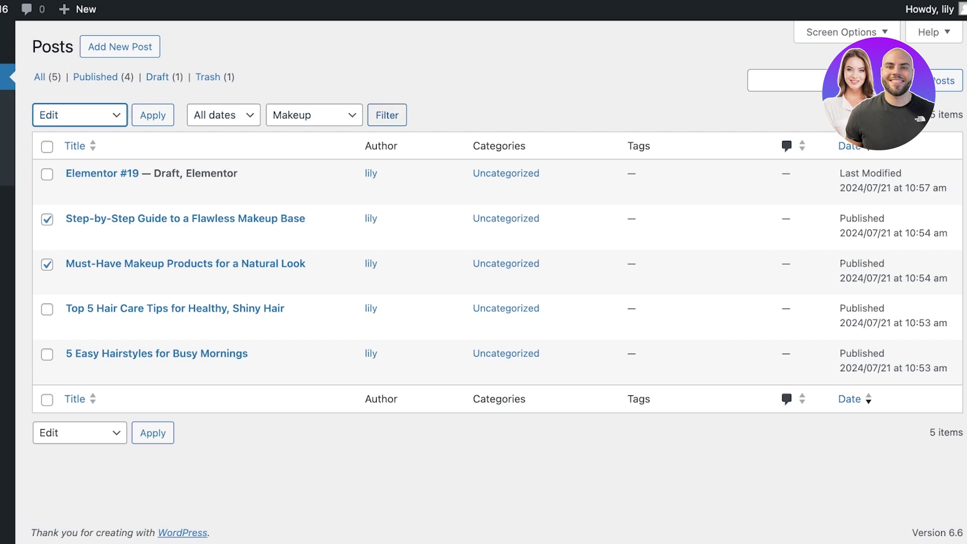
left_click(153, 115)
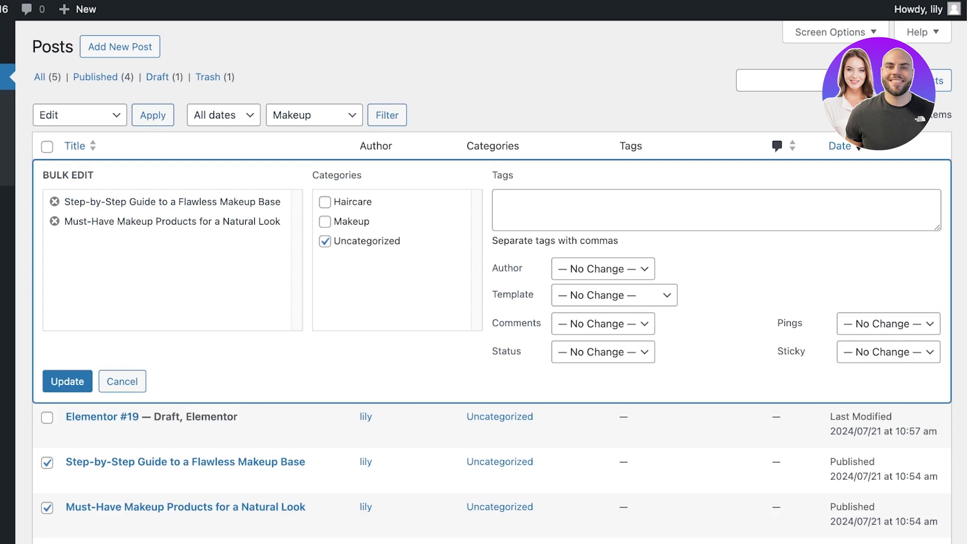
left_click(325, 221)
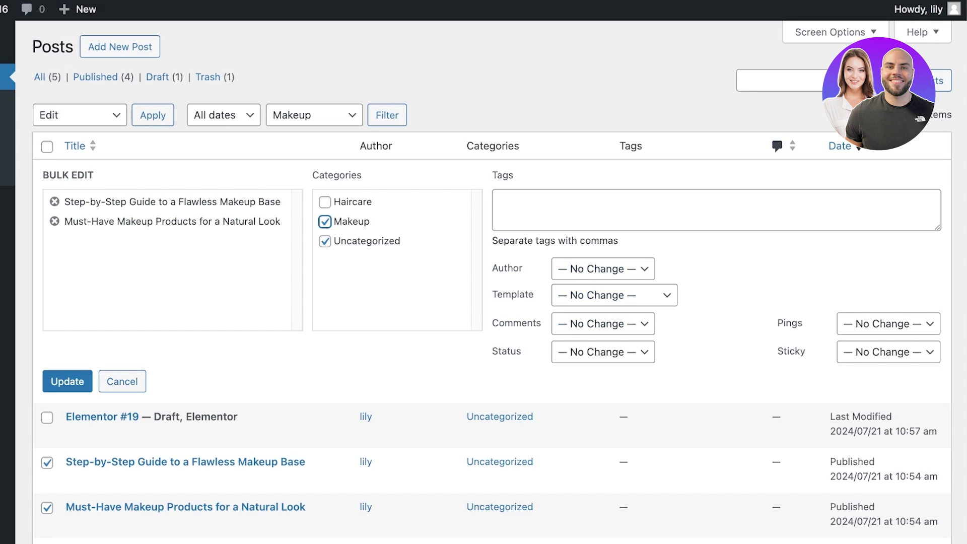
left_click(67, 382)
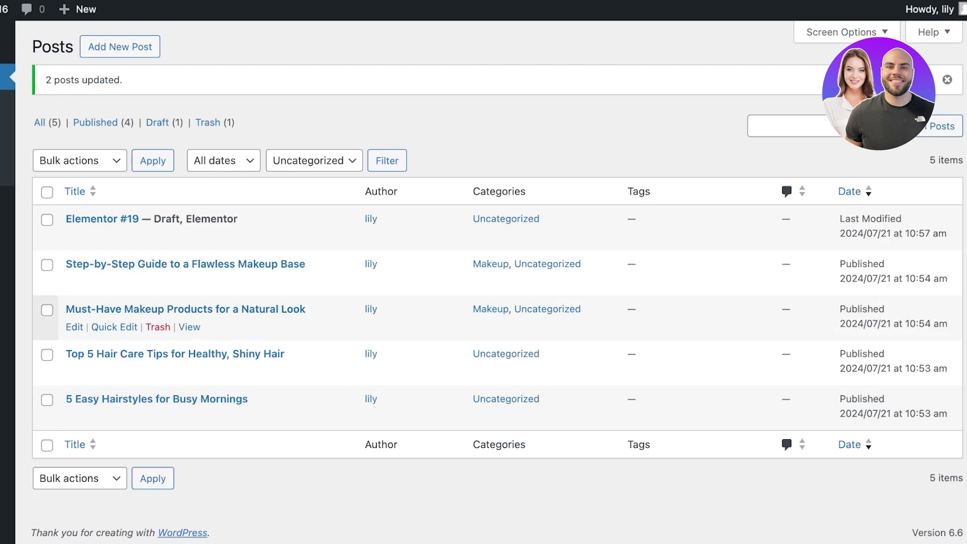
Bulk edit the posts "Top 5 Hair Care Tips for Healthy, Shiny Hair" and "5 Easy Hairstyles for Busy Mornings" to add the Haircare category.
left_click(47, 355)
left_click(46, 400)
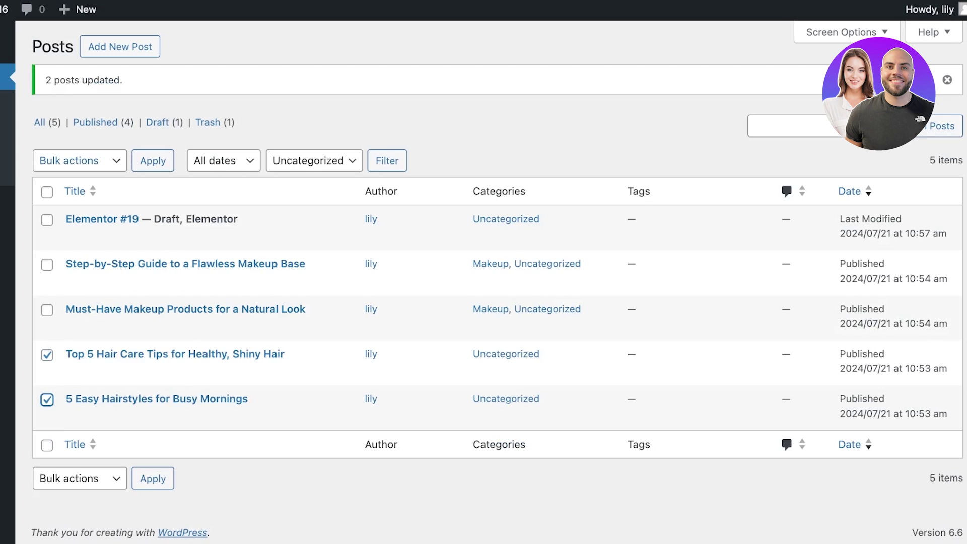
left_click(79, 161)
left_click(61, 178)
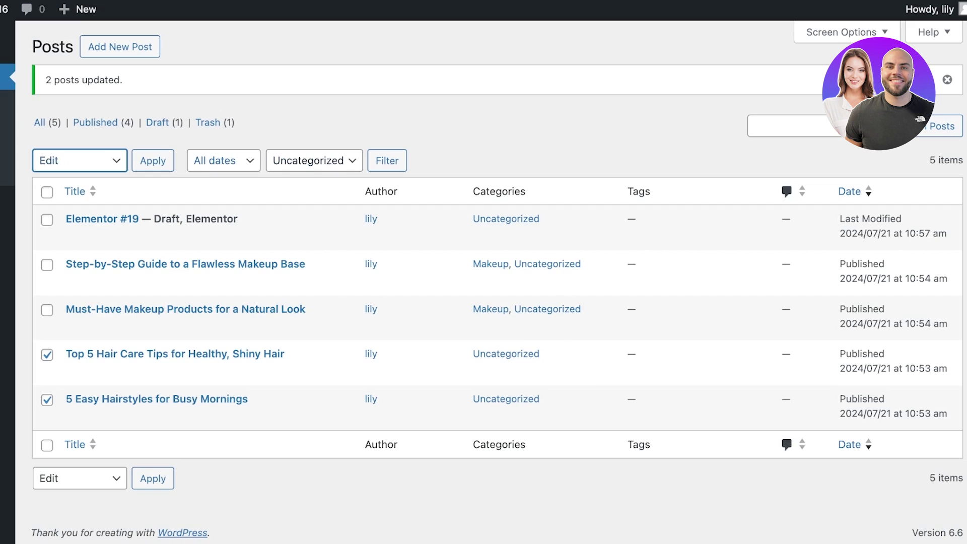
left_click(153, 161)
left_click(325, 248)
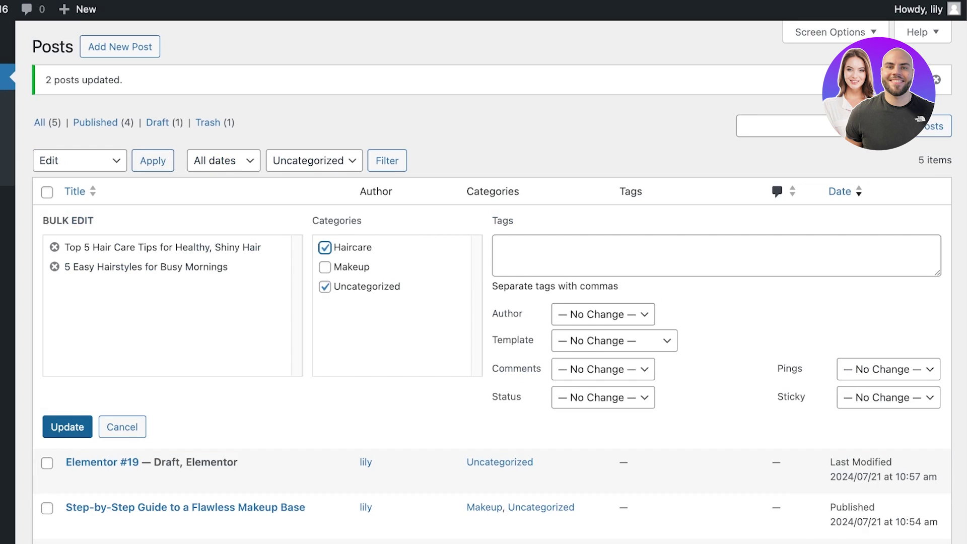
left_click(67, 426)
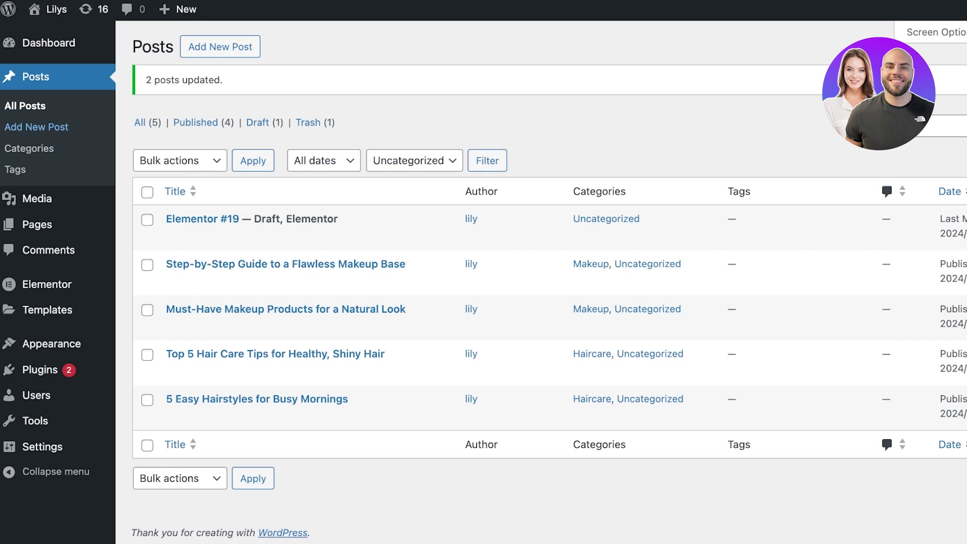
Visit the site's front end, create a new post in the Elementor editor and hide its Structure window.
mouse_move(50, 9)
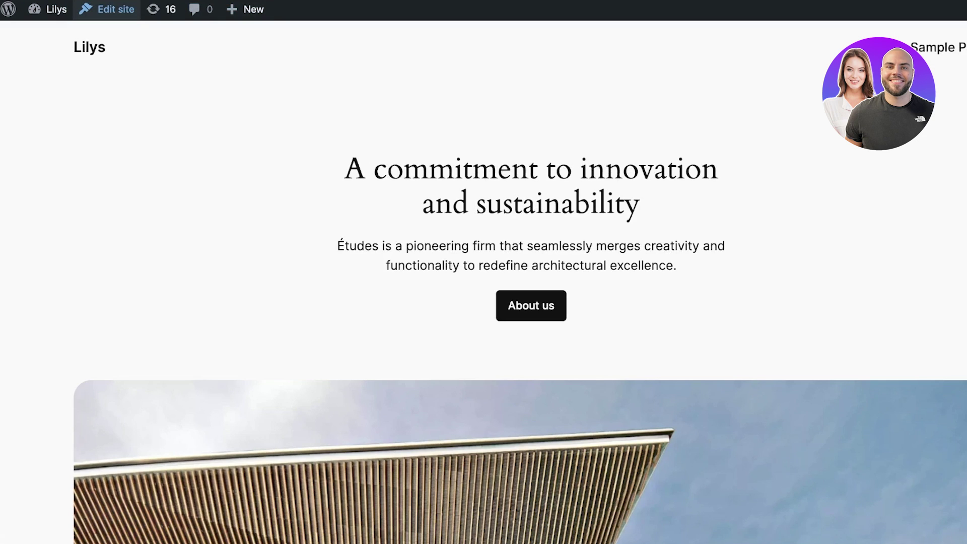
mouse_move(246, 10)
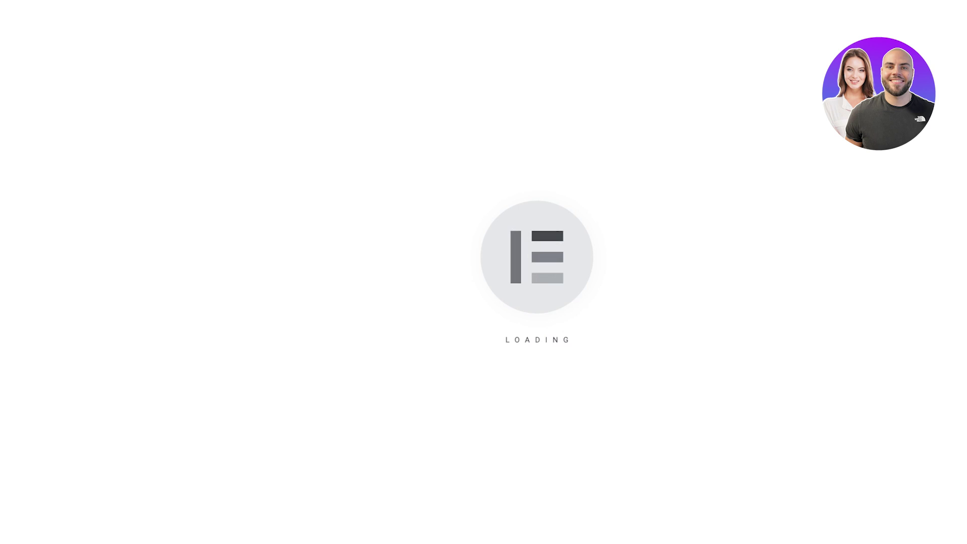
scroll(56, 509, "down", 1)
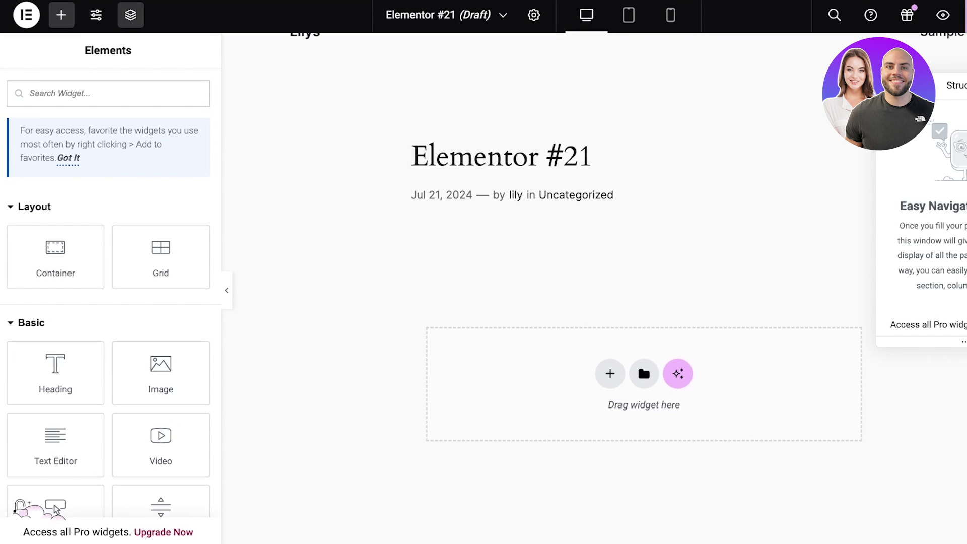
key("ctrl+i")
scroll(595, 287, "up", 1)
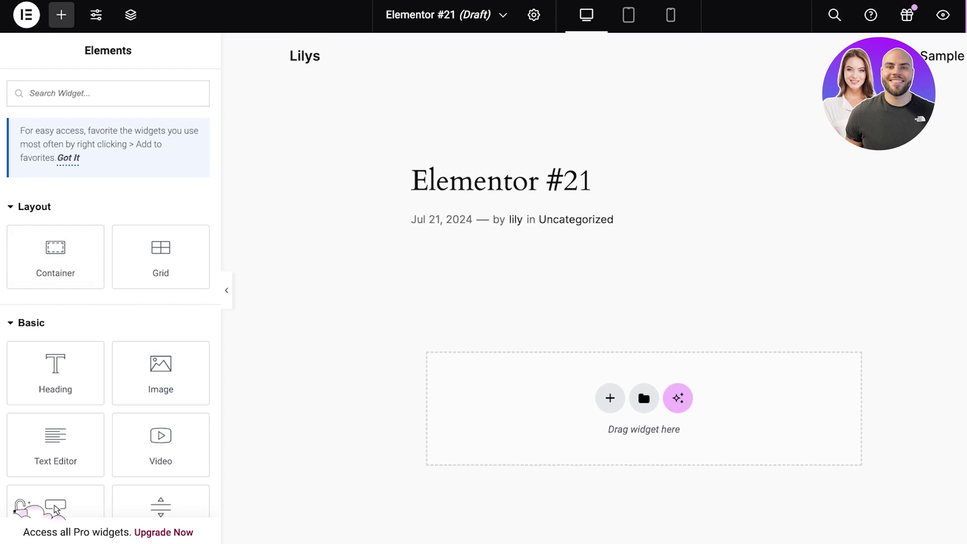
Browse the Elementor widget list, examining which Basic, Pro, General and Link In Bio widgets are available for displaying posts.
left_click(34, 207)
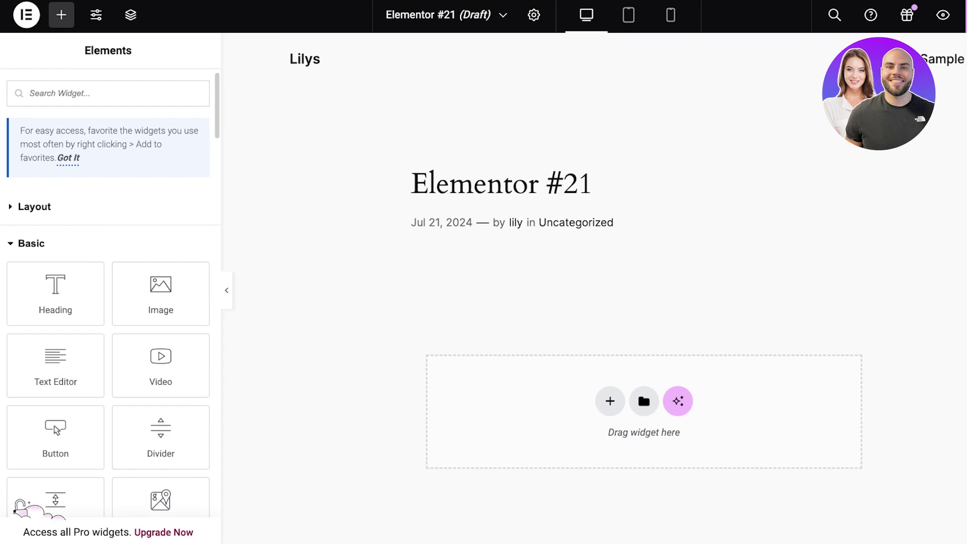
scroll(56, 303, "down", 3)
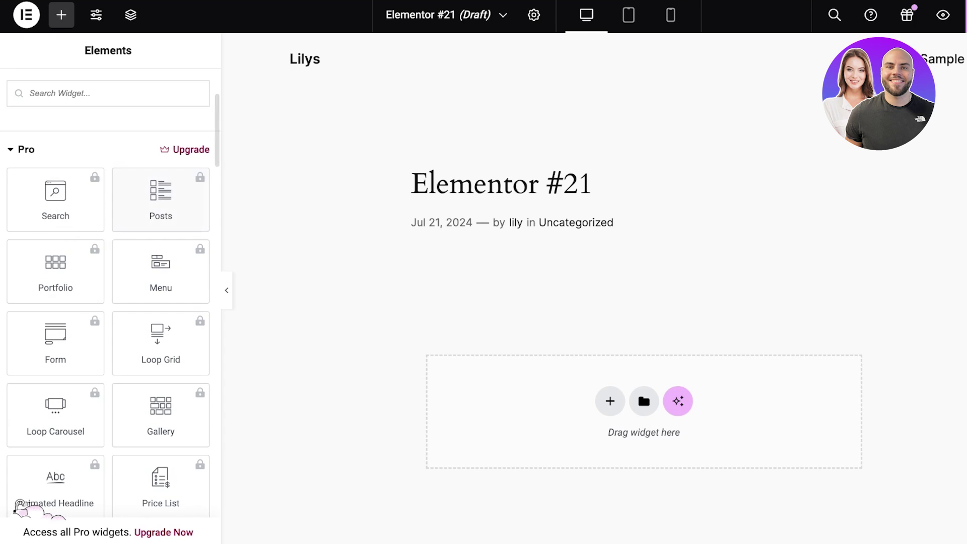
scroll(160, 222, "down", 1)
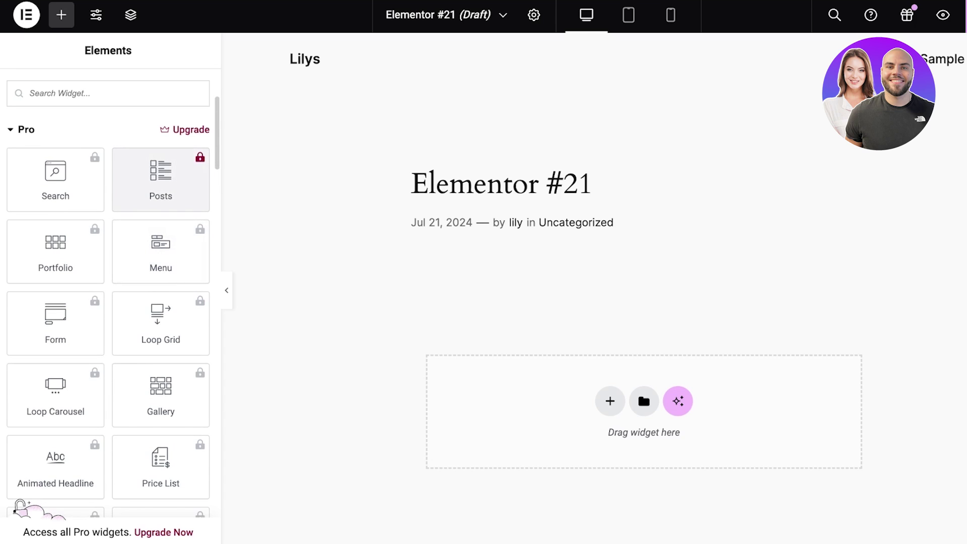
scroll(161, 282, "down", 12)
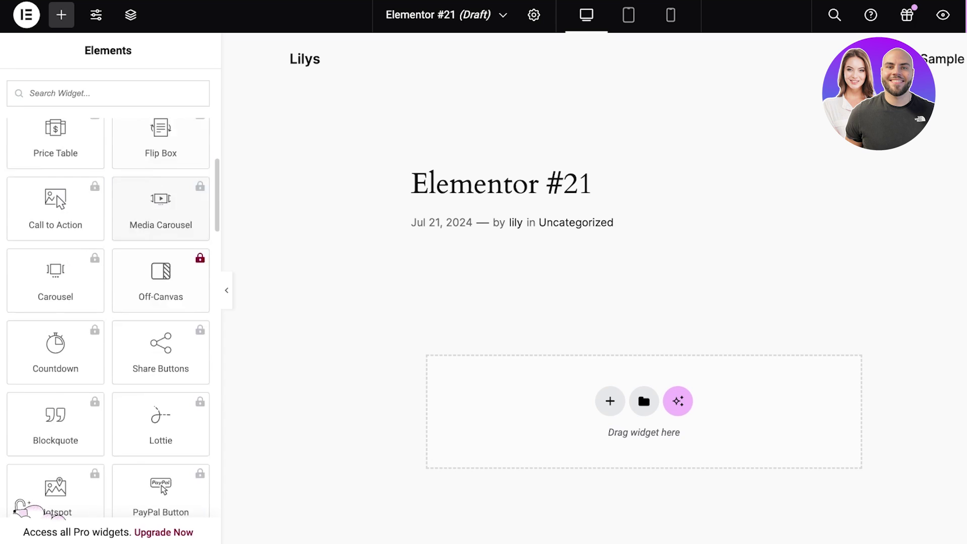
scroll(161, 295, "down", 20)
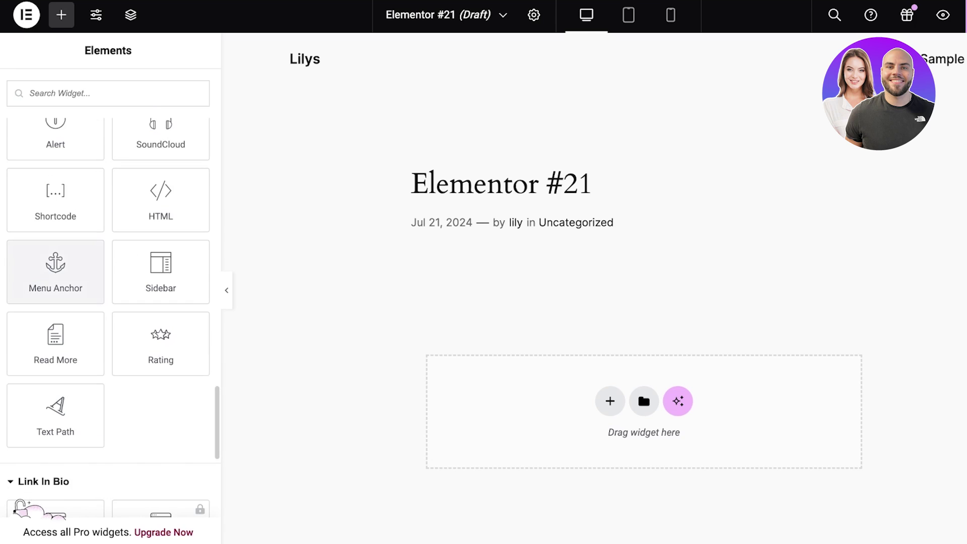
scroll(55, 262, "down", 7)
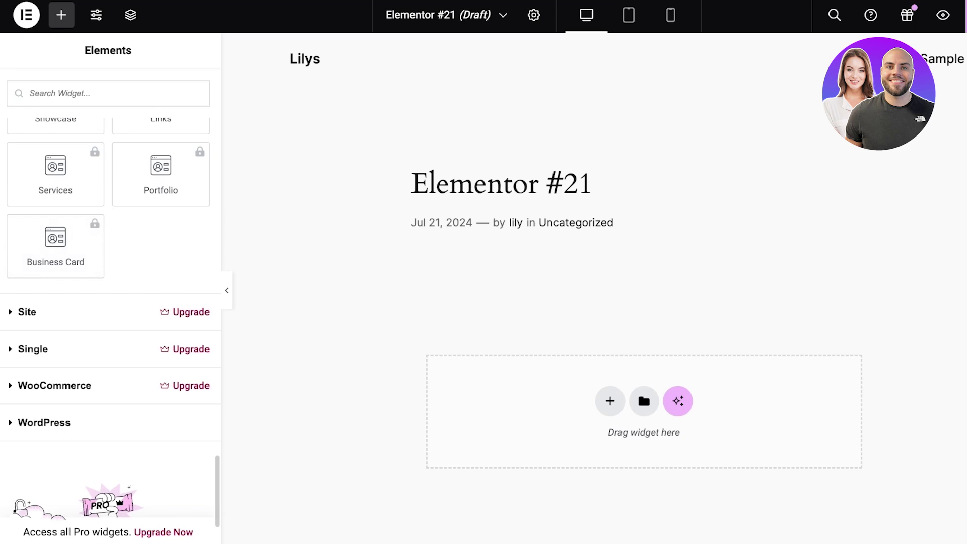
scroll(55, 282, "up", 8)
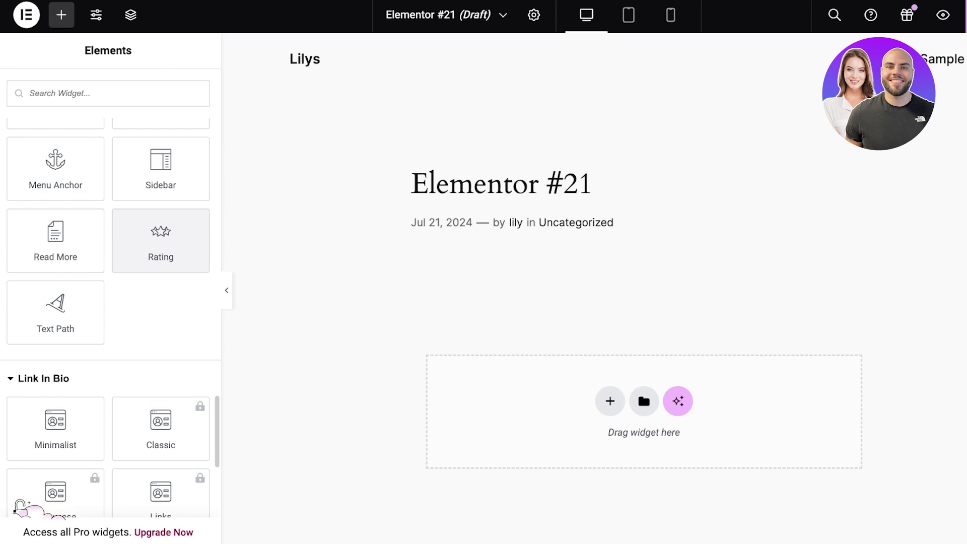
scroll(161, 252, "up", 10)
scroll(161, 221, "up", 4)
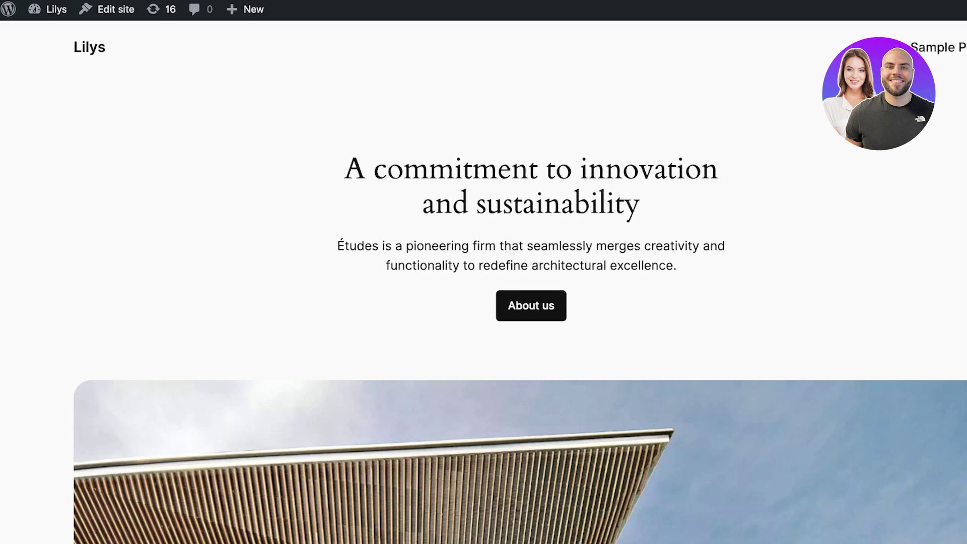
Return to the WordPress dashboard and check the saved Elementor templates and the list of all posts.
left_click(8, 9)
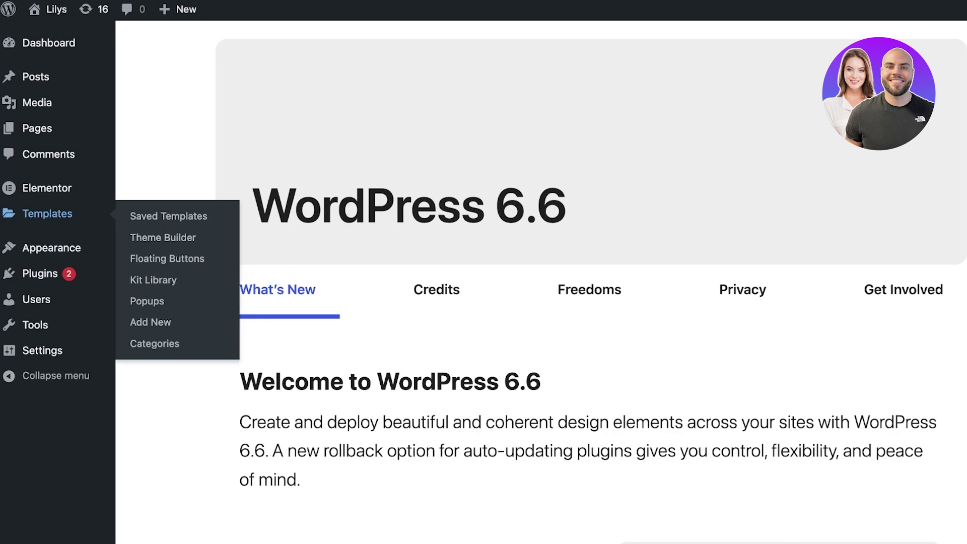
left_click(47, 214)
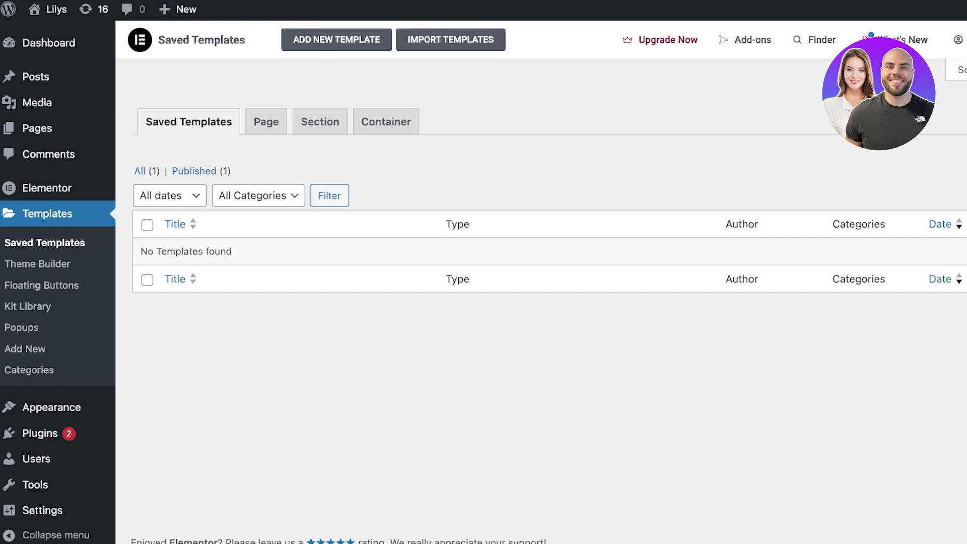
mouse_move(47, 188)
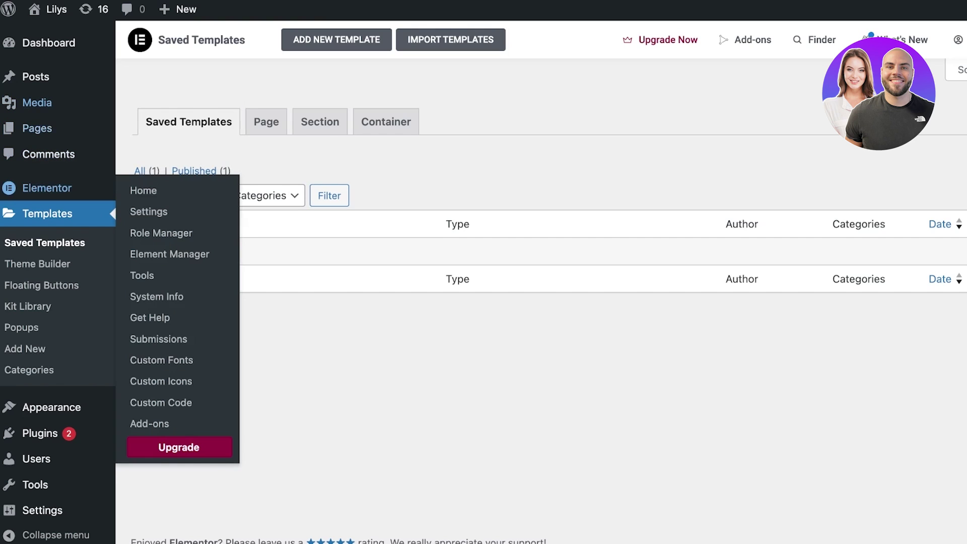
mouse_move(35, 76)
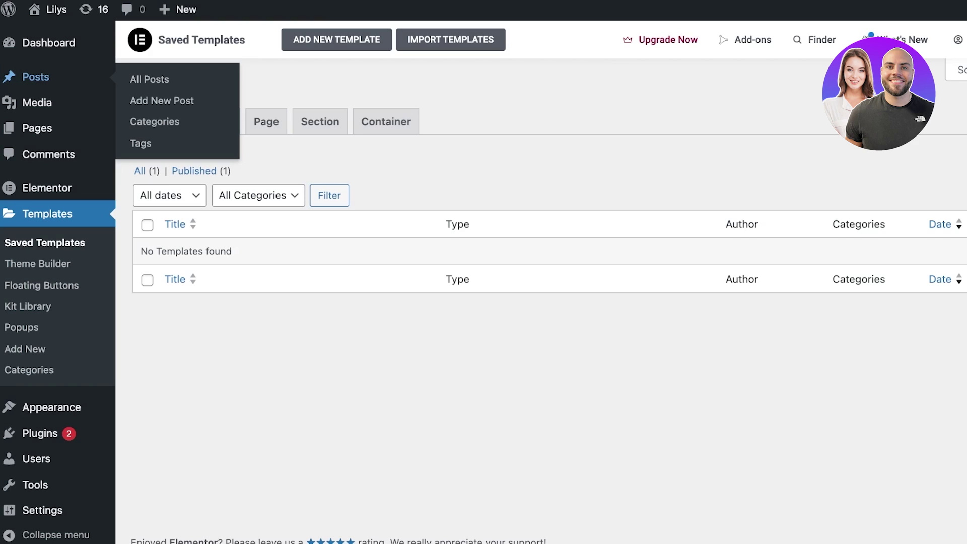
left_click(35, 76)
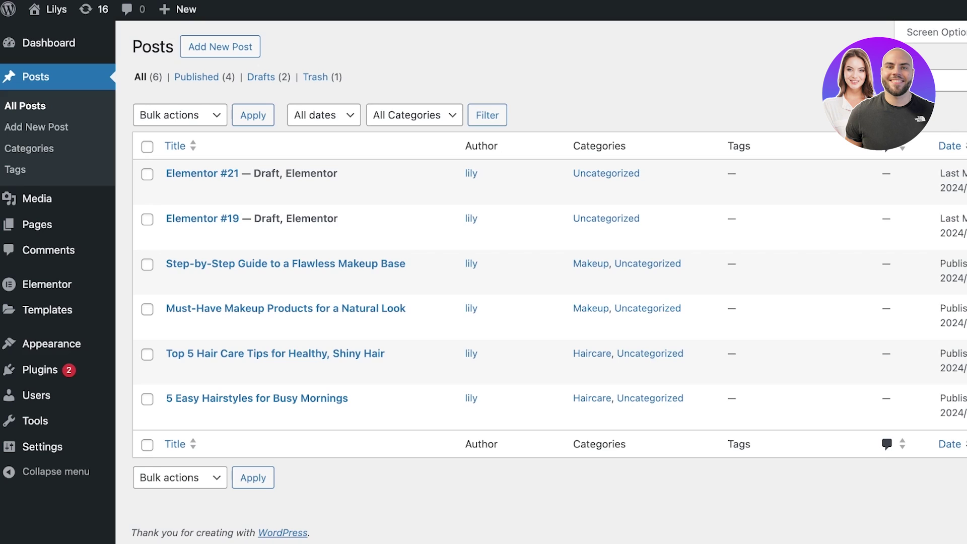
Search the plugins available to add for "elementor addon".
mouse_move(40, 370)
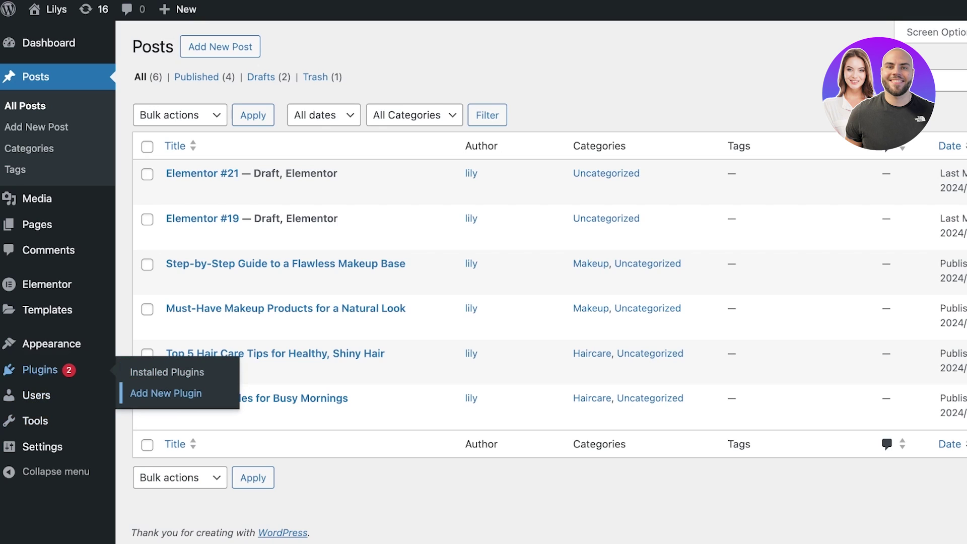
left_click(165, 393)
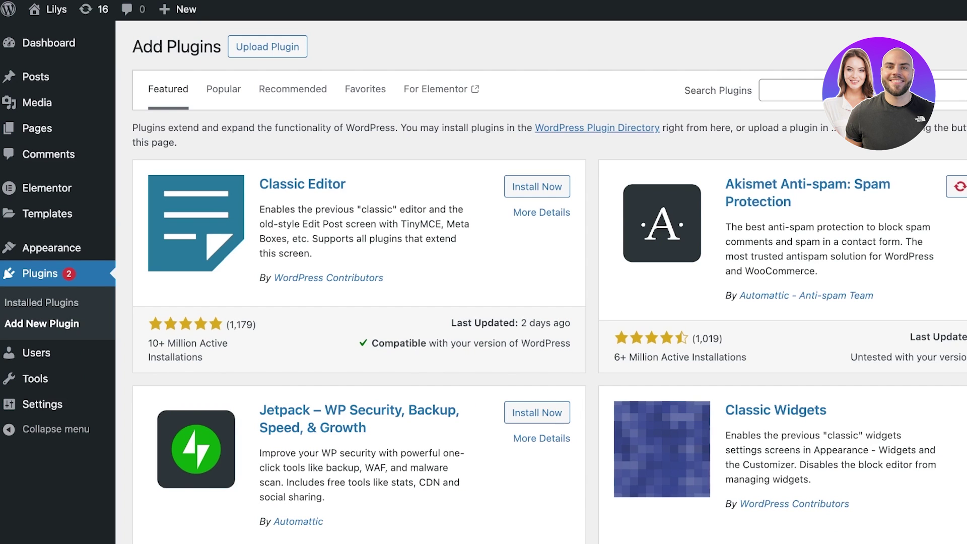
left_click(786, 91)
type("e")
type("lementor a")
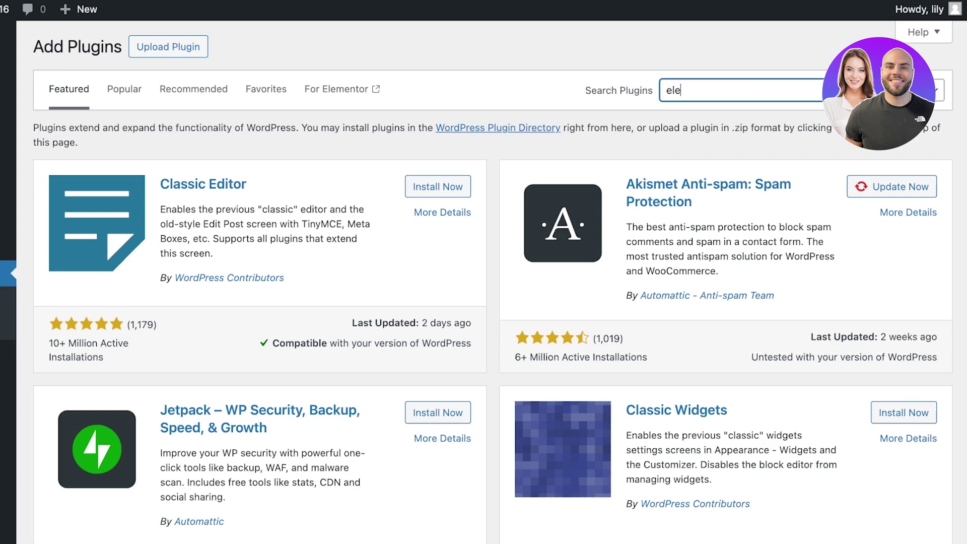
type("ddon")
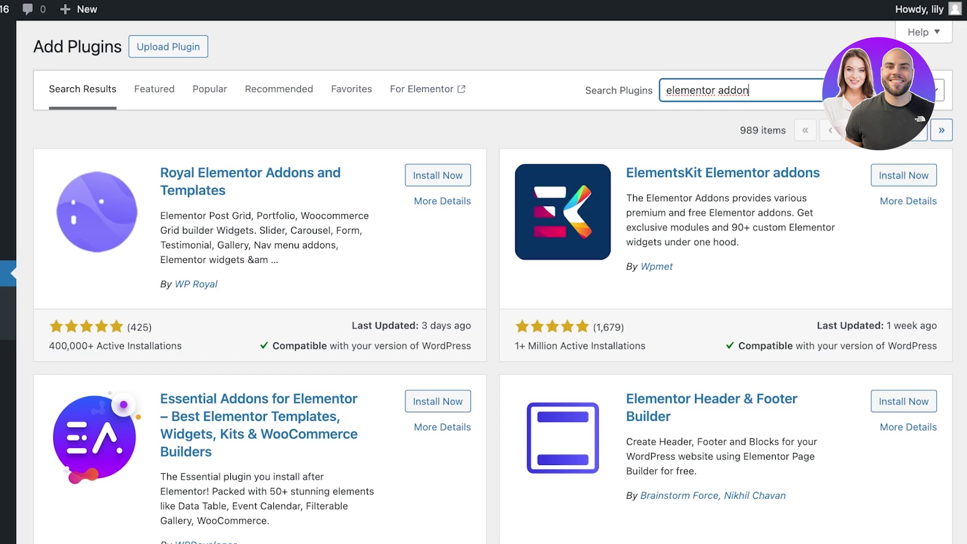
Install and activate the Royal Elementor Addons and Templates plugin, allowing its update notifications.
scroll(494, 282, "down", 3)
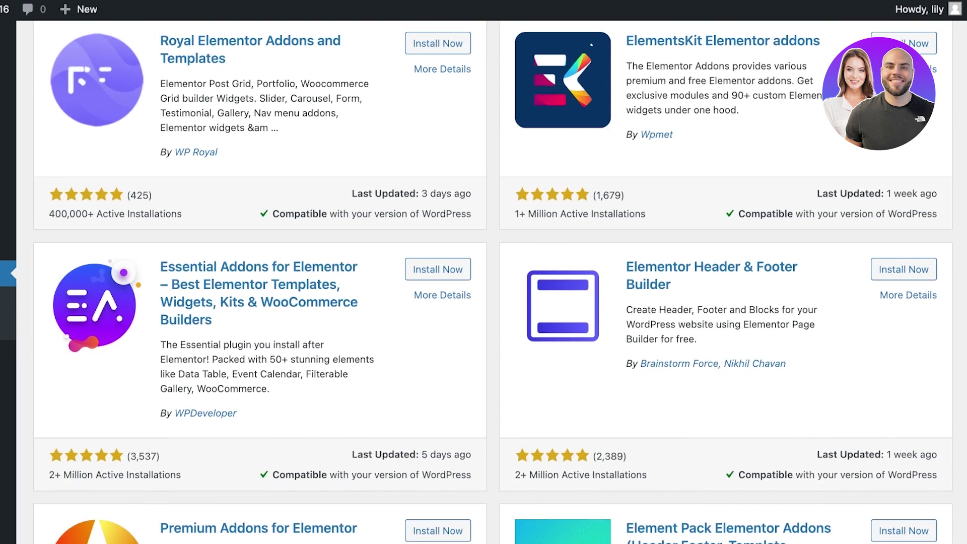
scroll(541, 387, "down", 3)
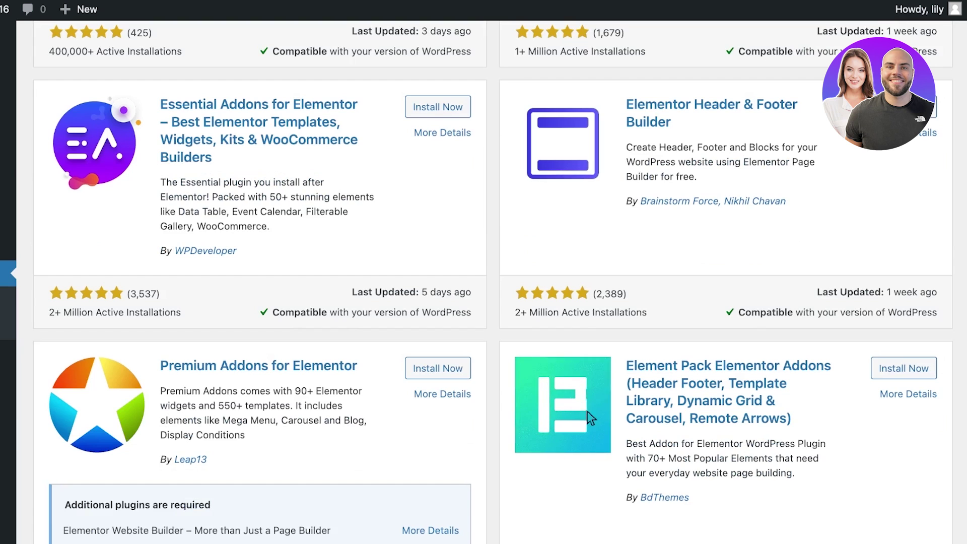
scroll(584, 419, "up", 1)
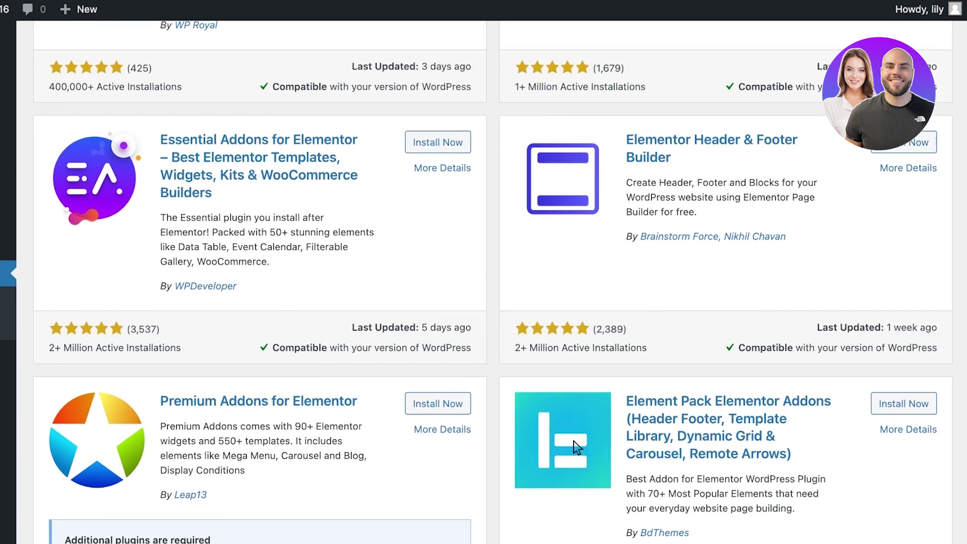
scroll(578, 447, "up", 5)
left_click(437, 176)
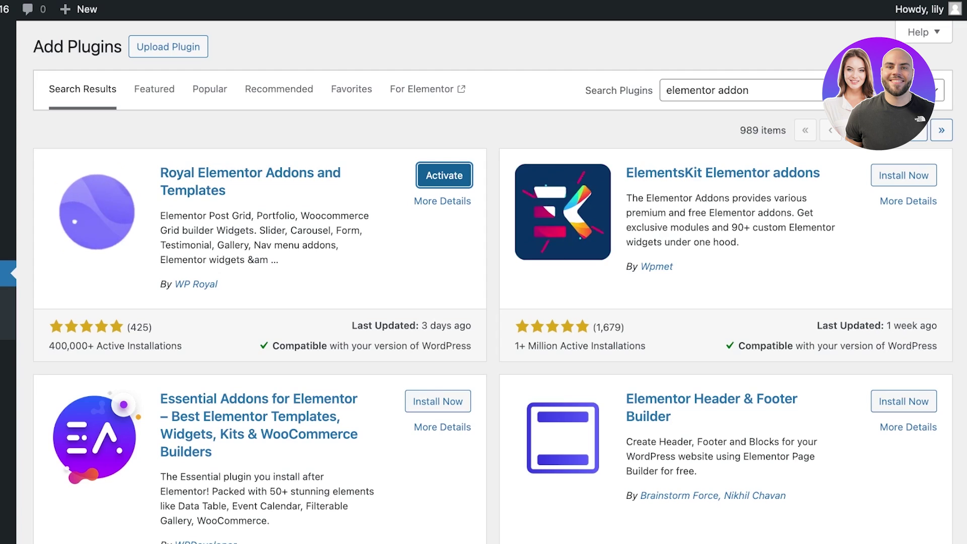
left_click(444, 175)
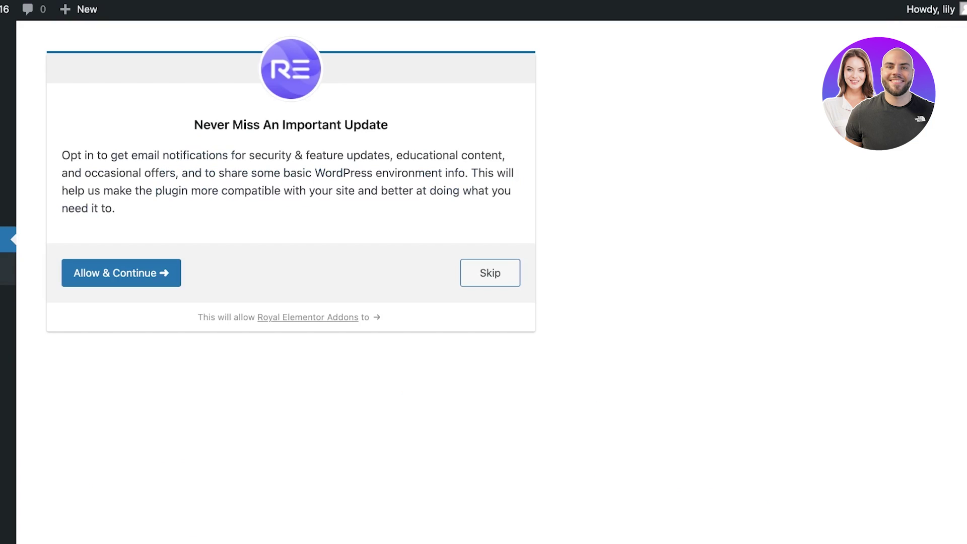
left_click(121, 273)
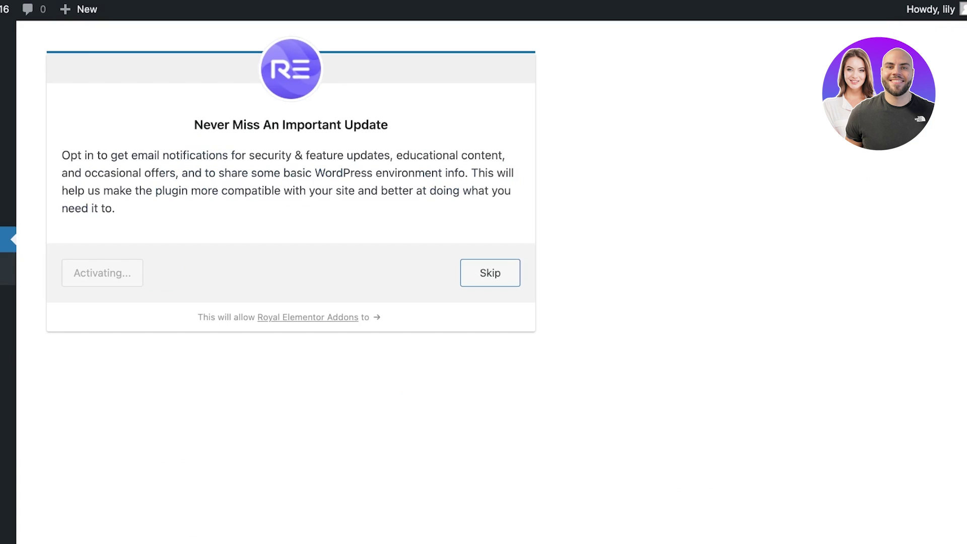
Browse the Royal Elementor Templates Kit library, examining which ready-made site designs it offers.
scroll(492, 312, "down", 9)
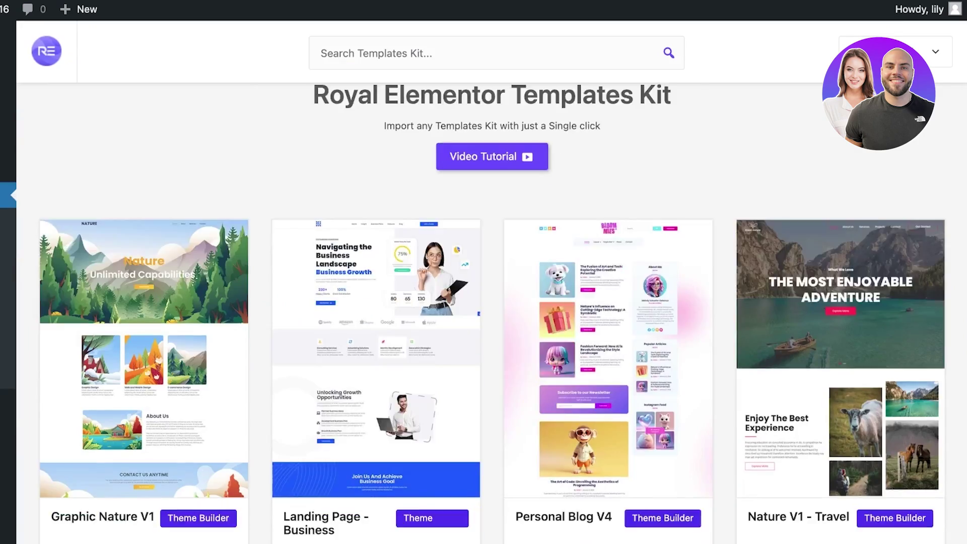
scroll(492, 312, "up", 6)
scroll(147, 220, "up", 4)
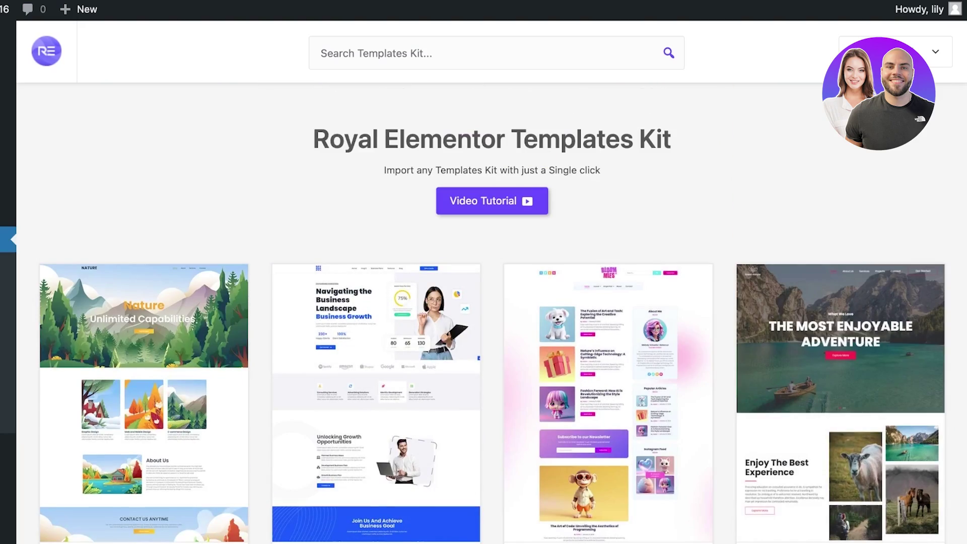
scroll(484, 312, "down", 20)
scroll(484, 313, "up", 10)
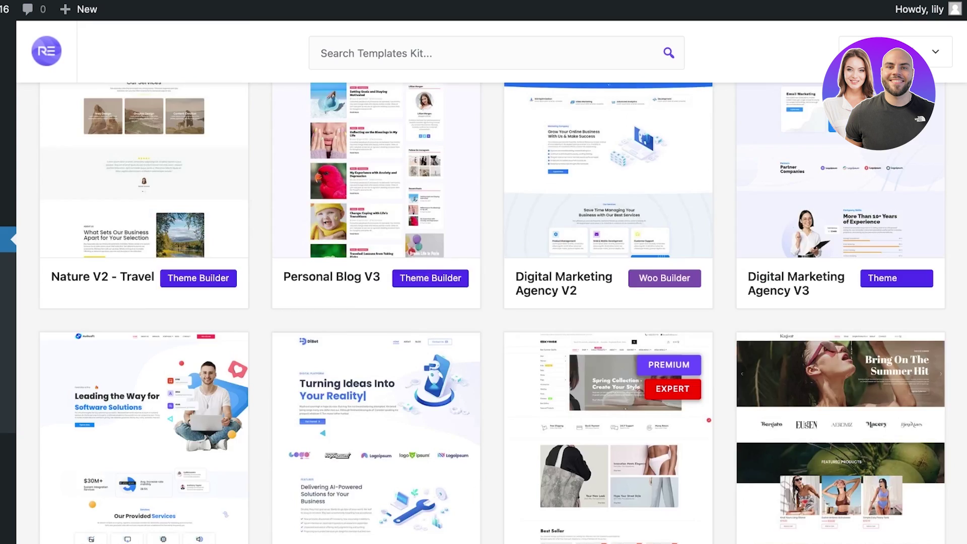
scroll(484, 312, "up", 8)
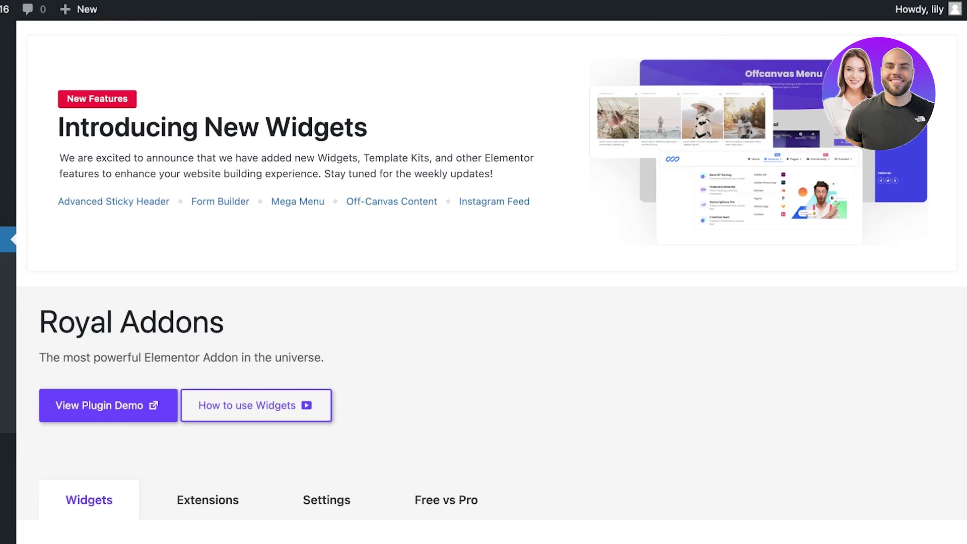
Dismiss the Dynamic Content announcement and examine the Royal Addons widget list, including the Theme Builder and WooCommerce Builder widgets.
scroll(484, 283, "down", 7)
scroll(484, 282, "up", 5)
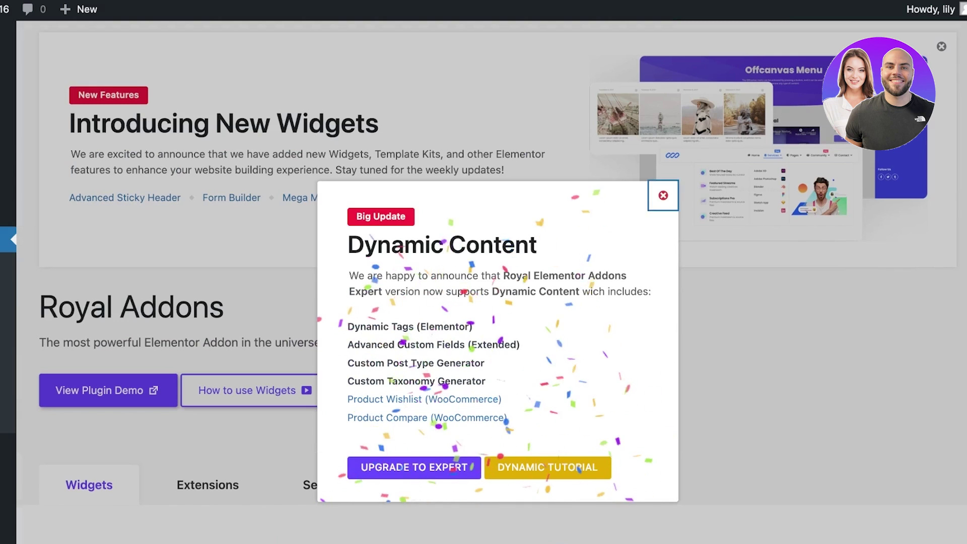
left_click(663, 96)
scroll(484, 303, "down", 6)
scroll(484, 302, "down", 3)
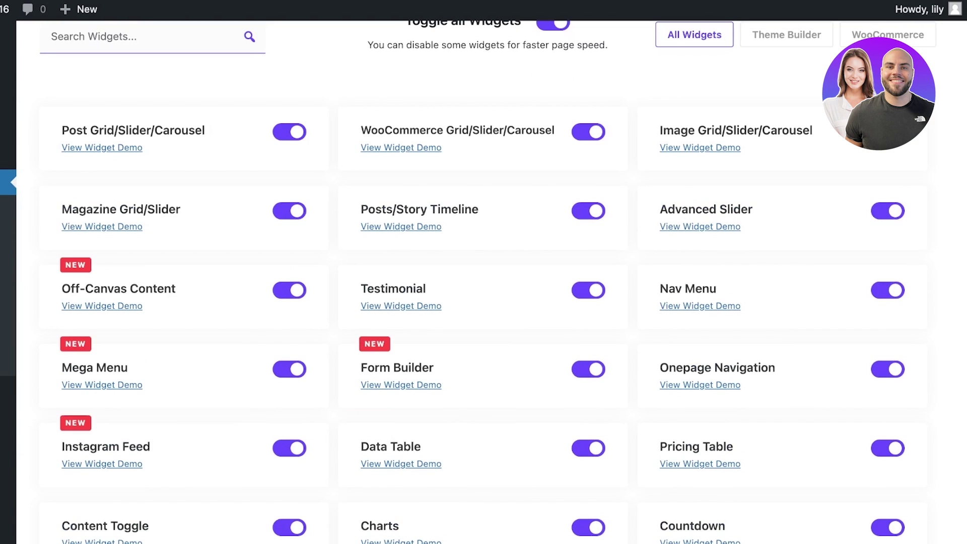
scroll(484, 283, "down", 15)
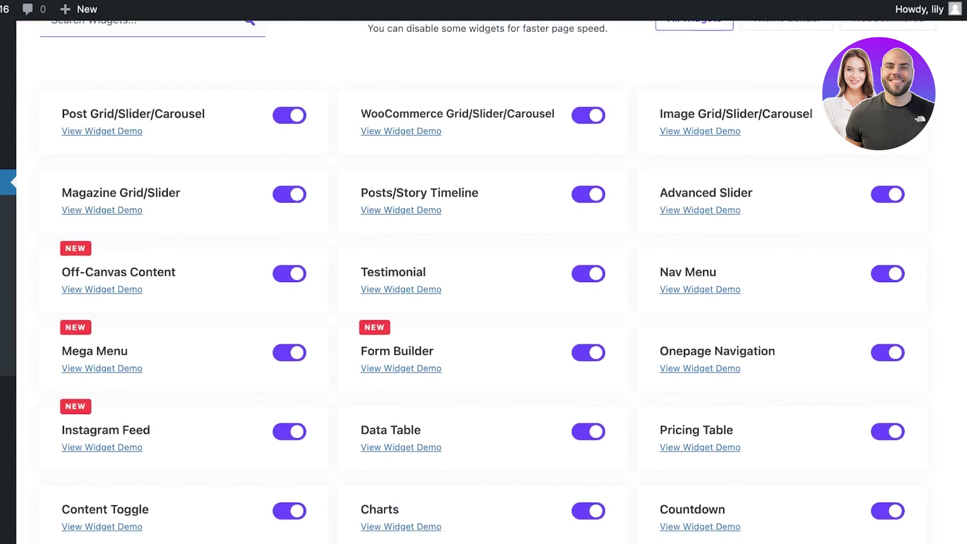
scroll(483, 282, "up", 13)
scroll(484, 283, "down", 13)
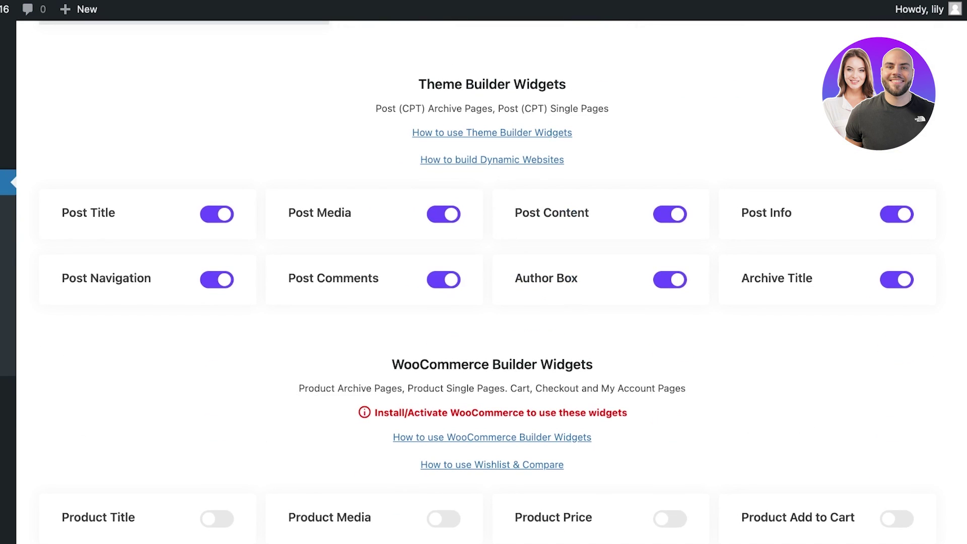
left_click_drag(419, 84, 566, 84)
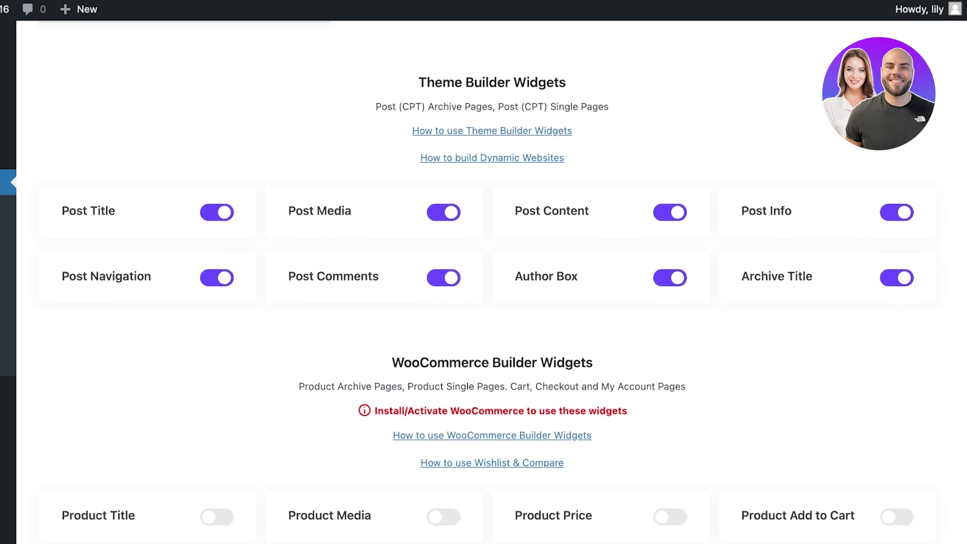
scroll(483, 283, "down", 10)
scroll(484, 282, "up", 20)
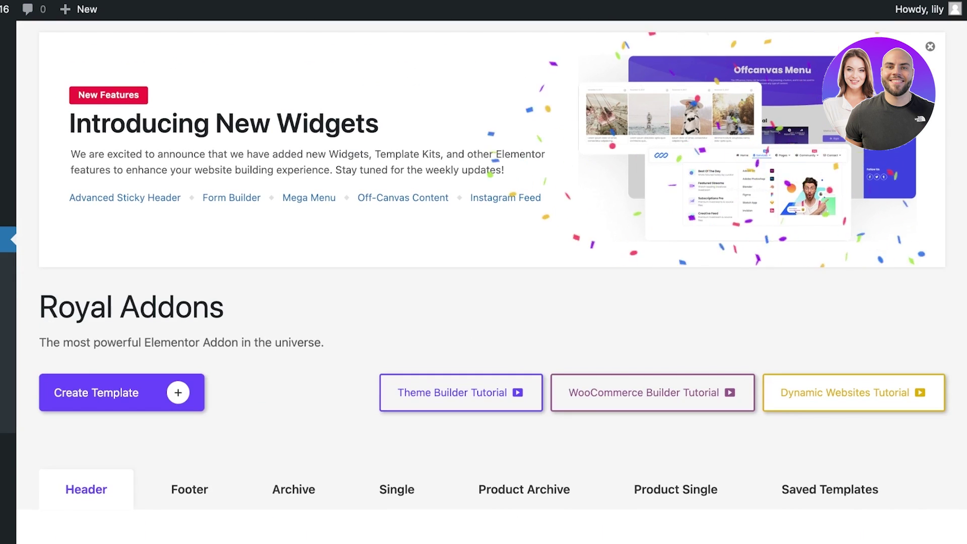
Create an Archive template titled "blogs" in the Royal Addons theme builder and open it in the Elementor editor.
scroll(484, 272, "down", 2)
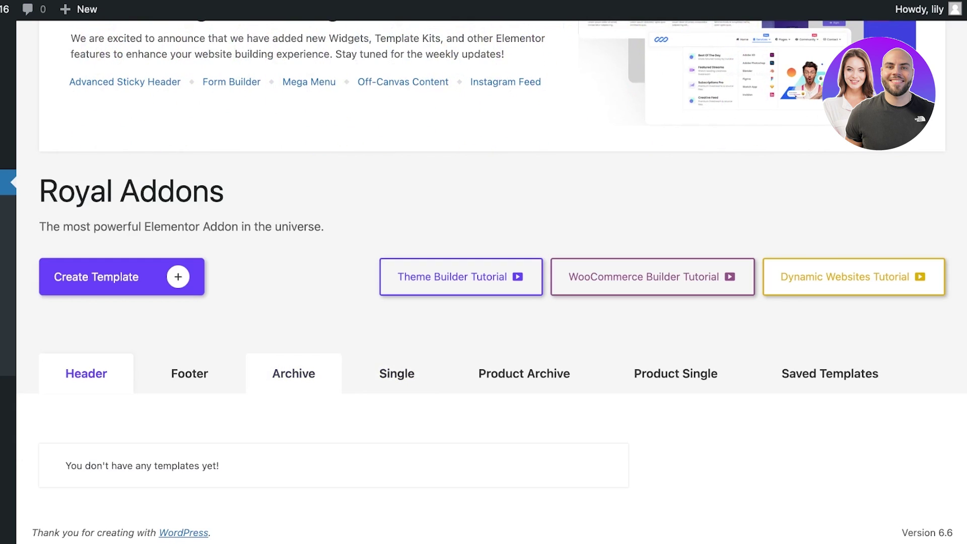
left_click(293, 374)
left_click(121, 276)
left_click(309, 296)
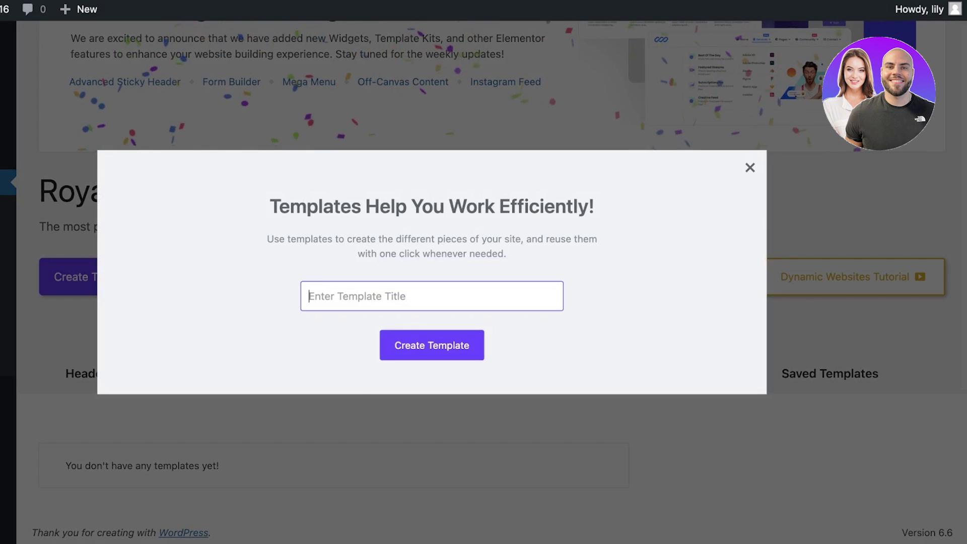
type("blogs")
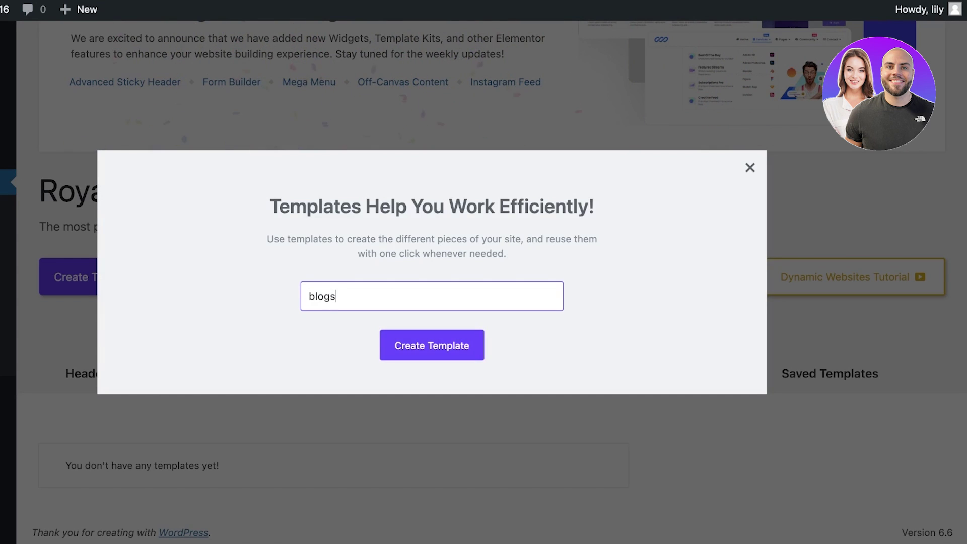
left_click(432, 345)
key("Return")
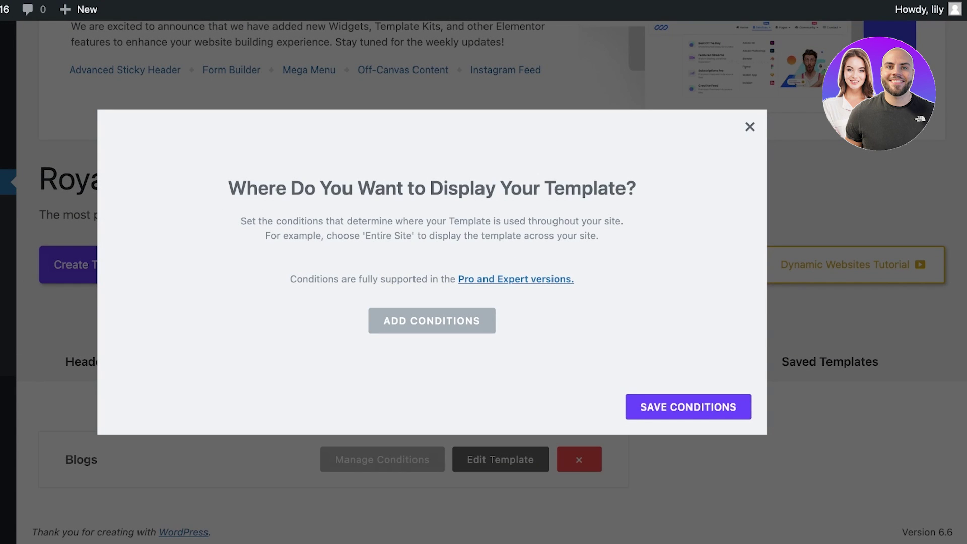
key("Escape")
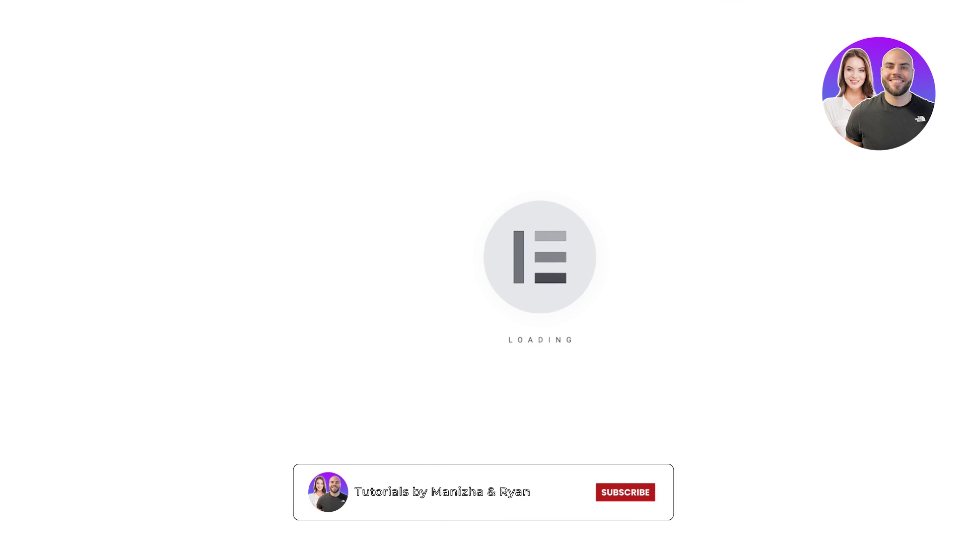
Add the Royal Addons Post Grid/Slider/Carousel widget to the empty blogs template and review its Query settings.
scroll(58, 282, "down", 1)
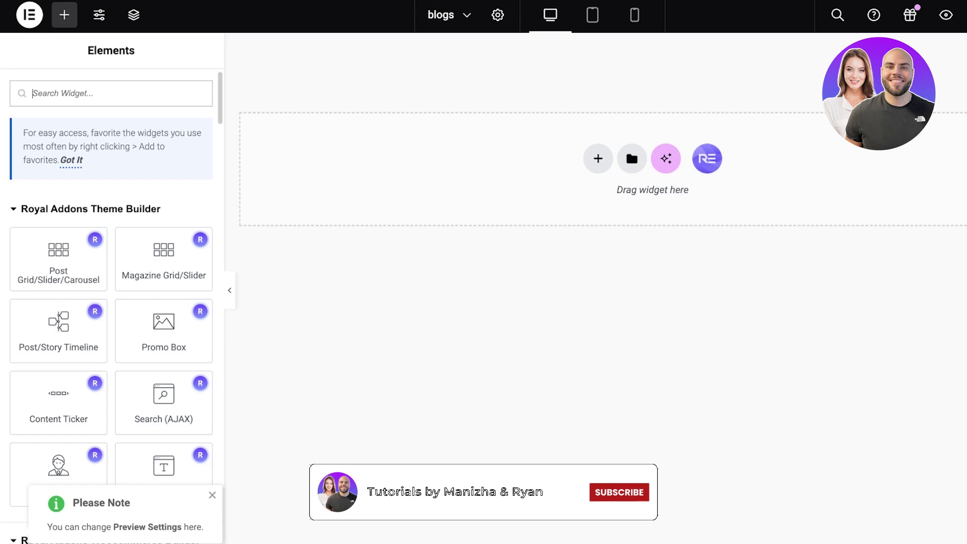
scroll(59, 242, "down", 1)
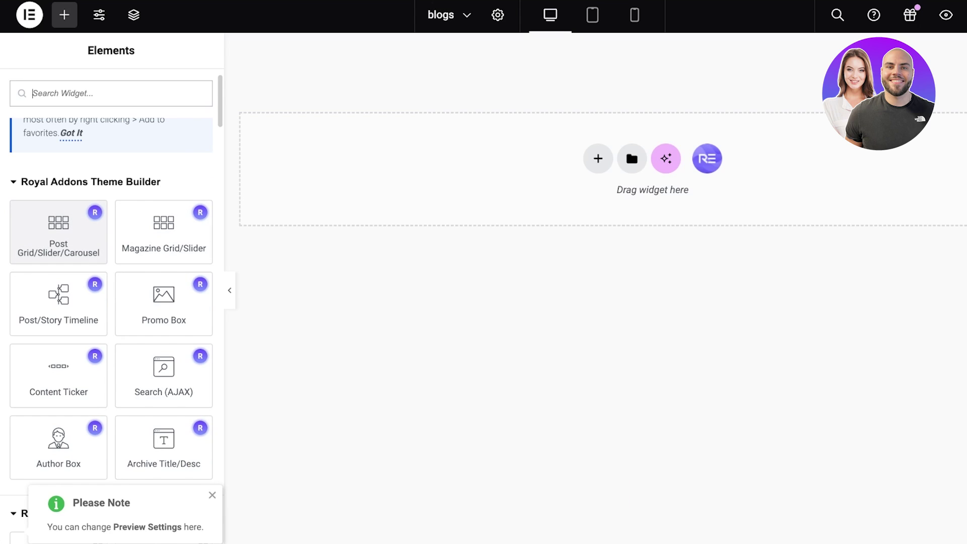
left_click_drag(59, 232, 653, 169)
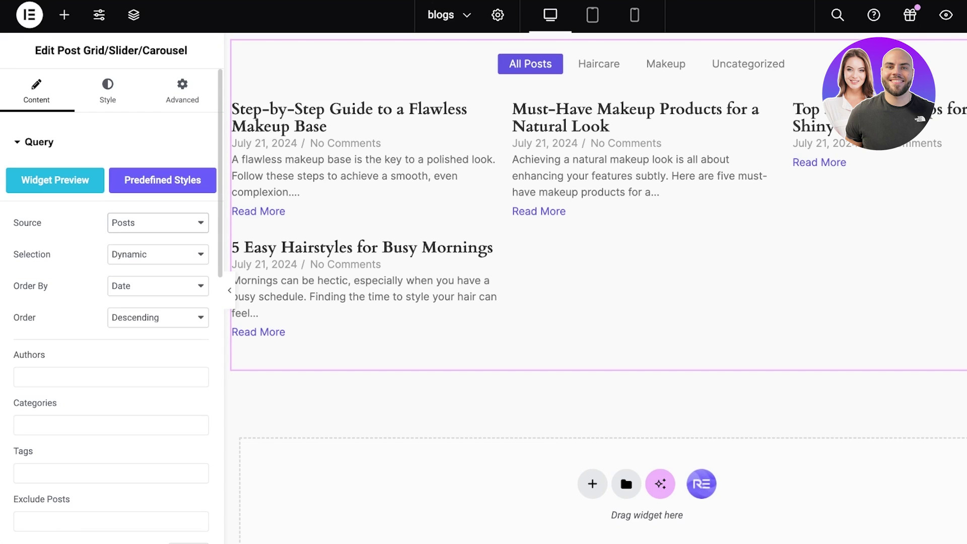
scroll(111, 302, "down", 3)
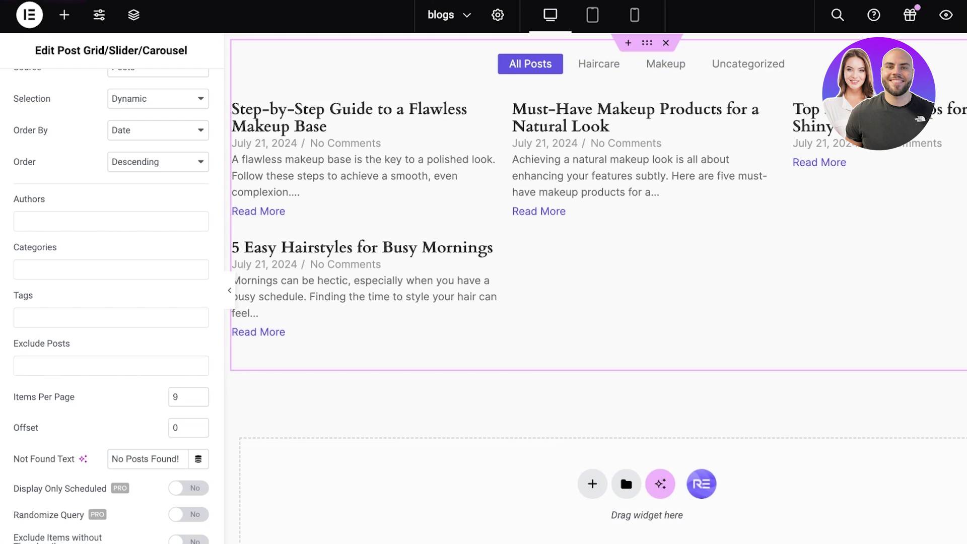
scroll(111, 302, "up", 3)
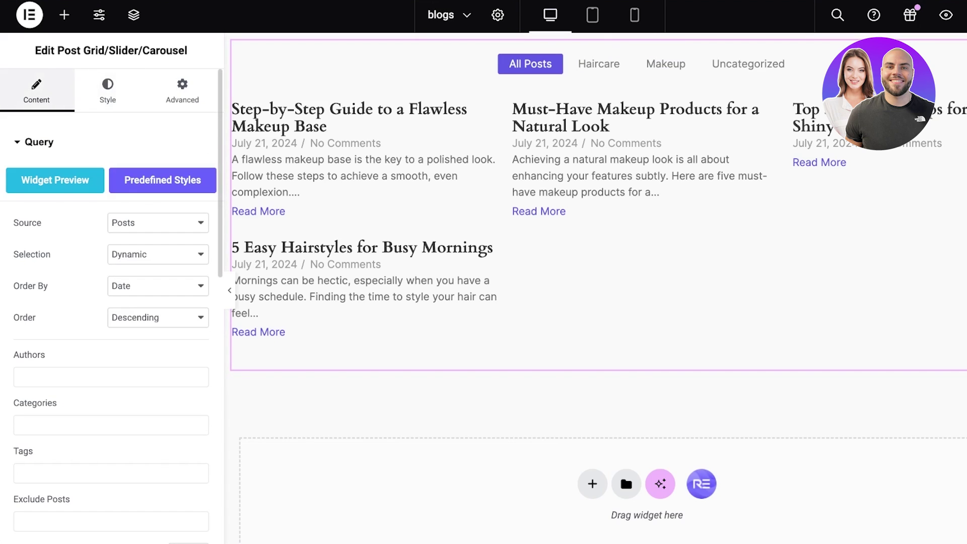
Exit the blogs template editor to the WordPress dashboard and open the list of all pages.
left_click(39, 142)
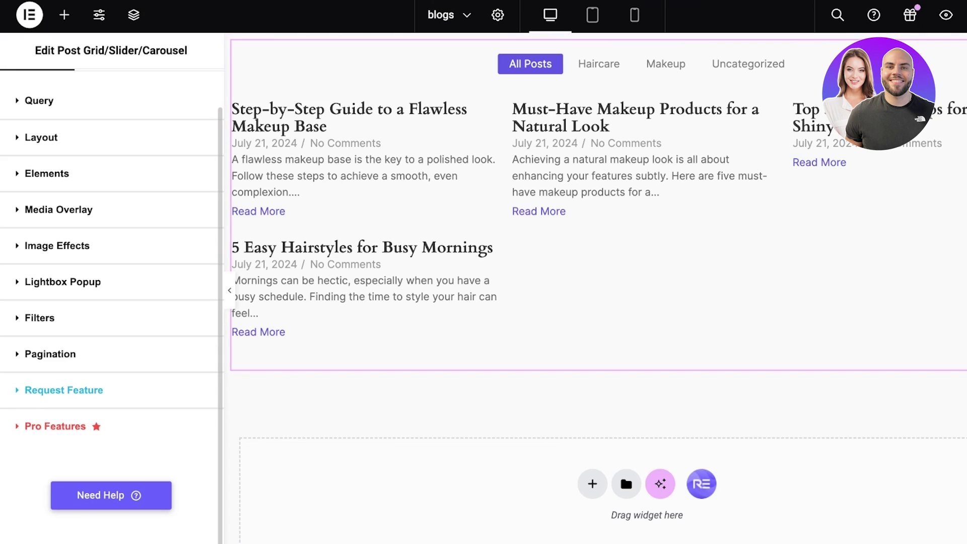
left_click(29, 15)
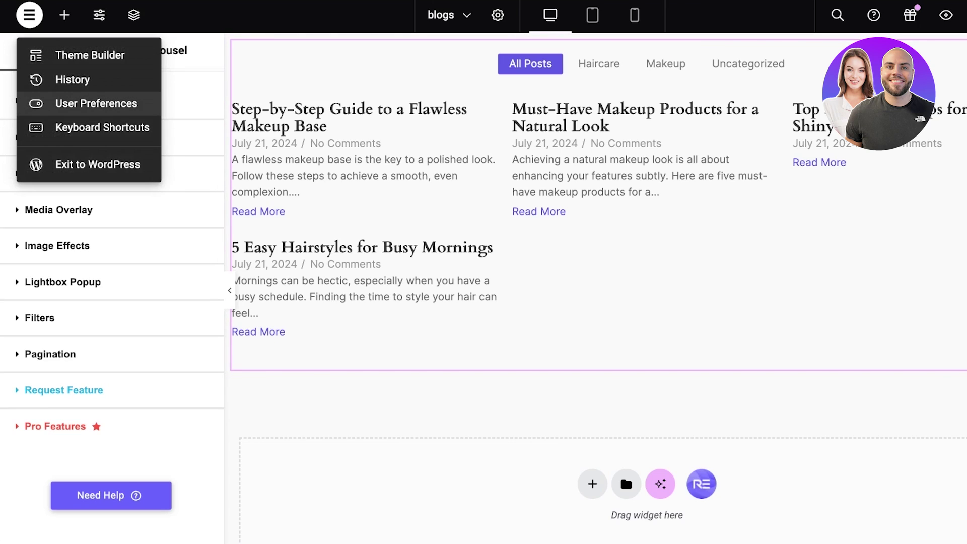
left_click(88, 164)
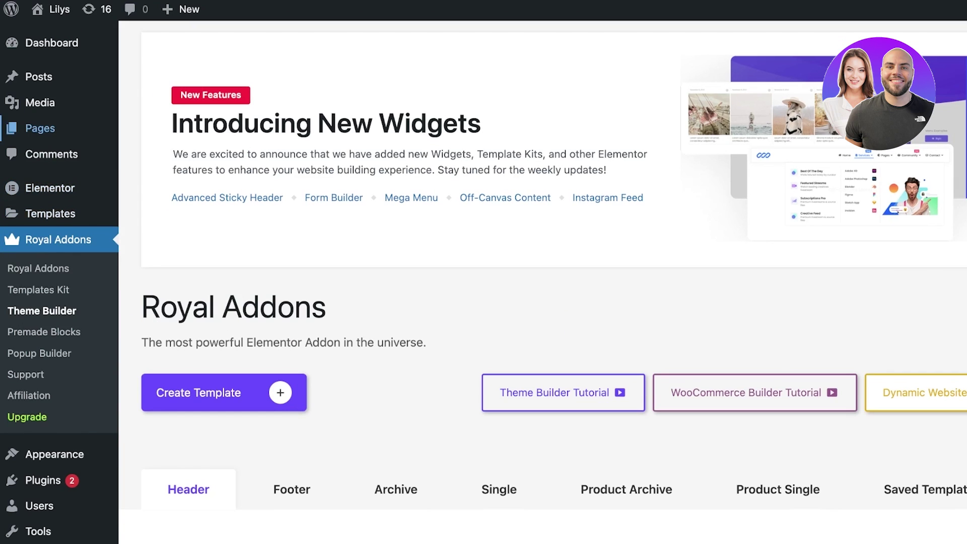
left_click(40, 128)
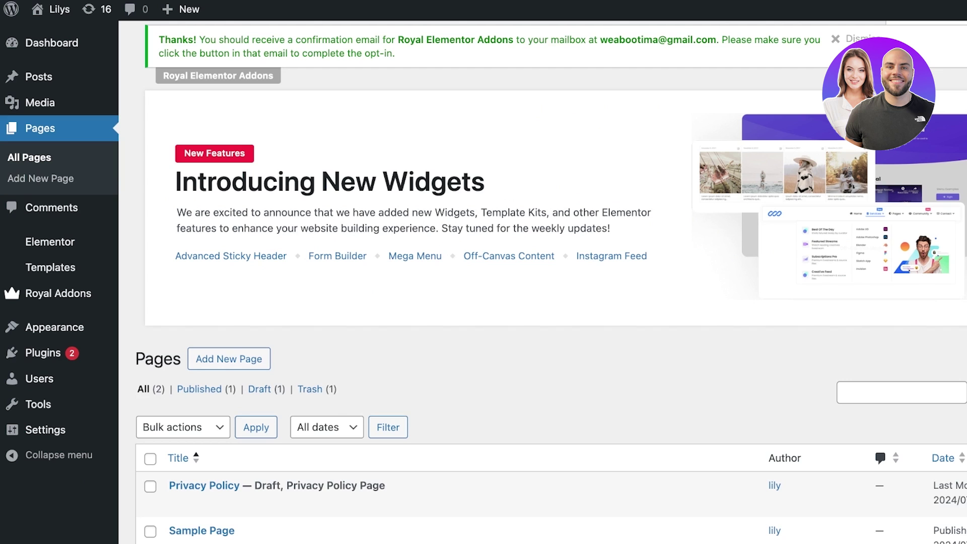
View the published Sample Page on the site and return to the pages list.
scroll(543, 282, "down", 3)
mouse_move(202, 403)
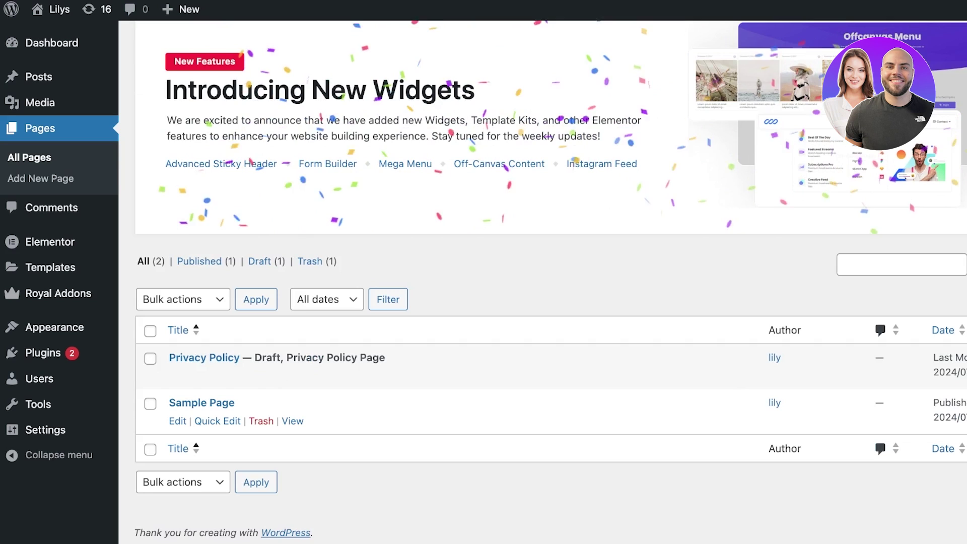
left_click(293, 421)
key("Return")
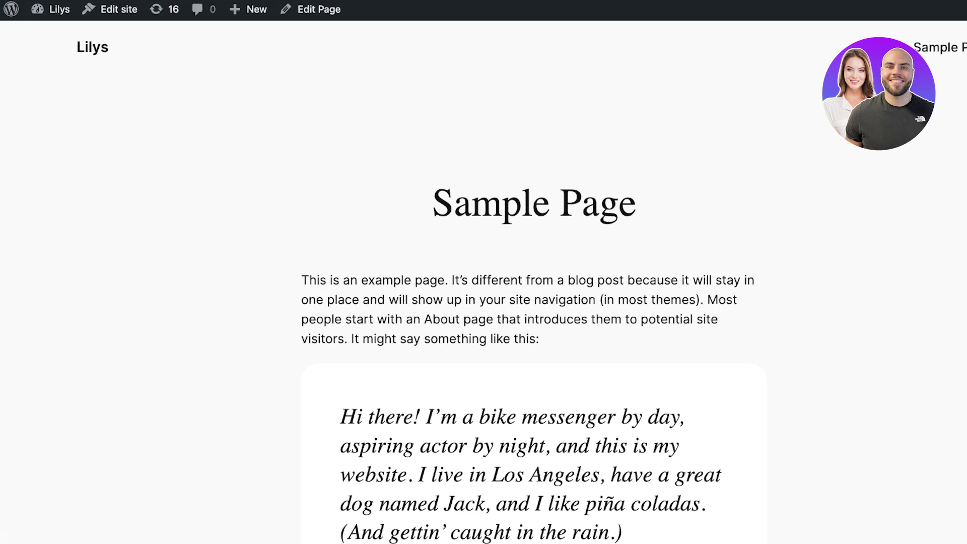
key("alt+Left")
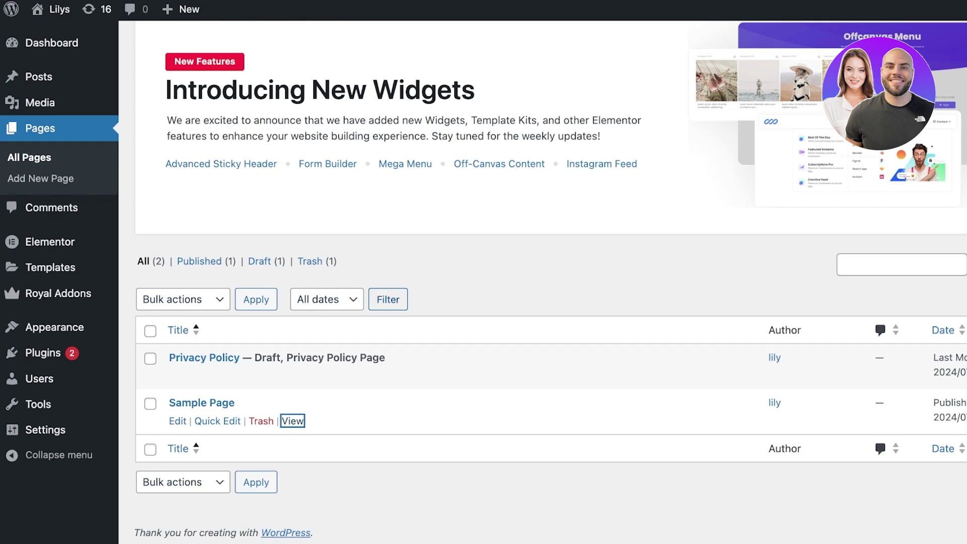
Create a new blank page without using a starter pattern and open it in the Elementor editor.
left_click(41, 178)
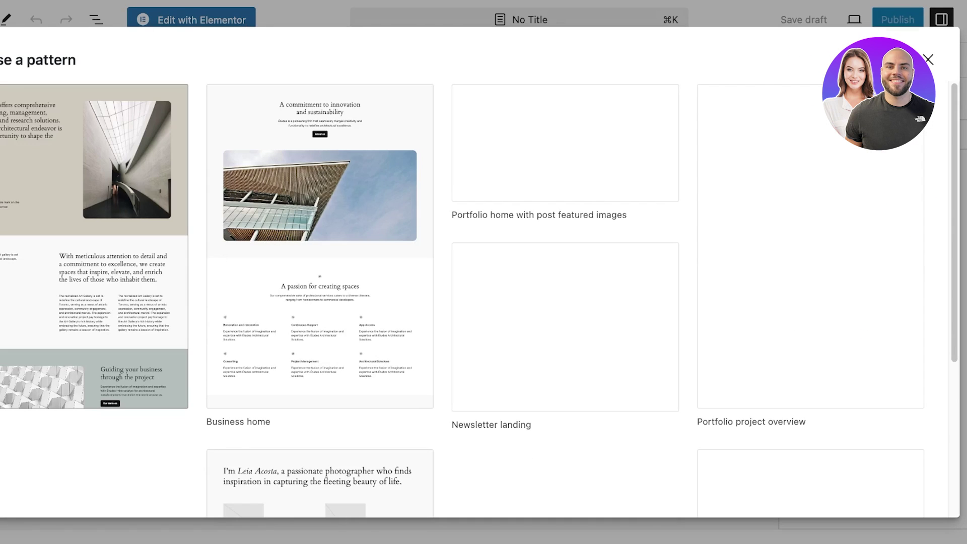
scroll(462, 298, "down", 5)
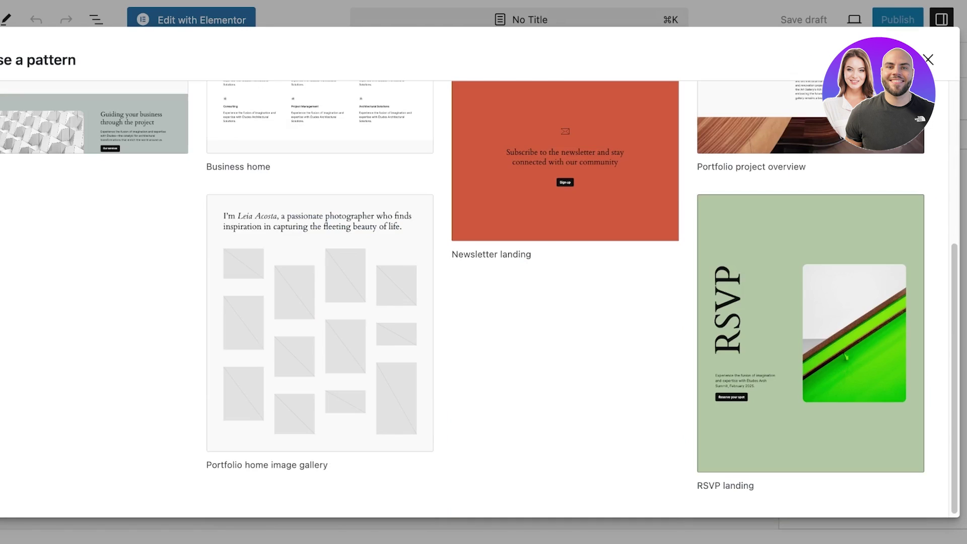
scroll(463, 299, "up", 5)
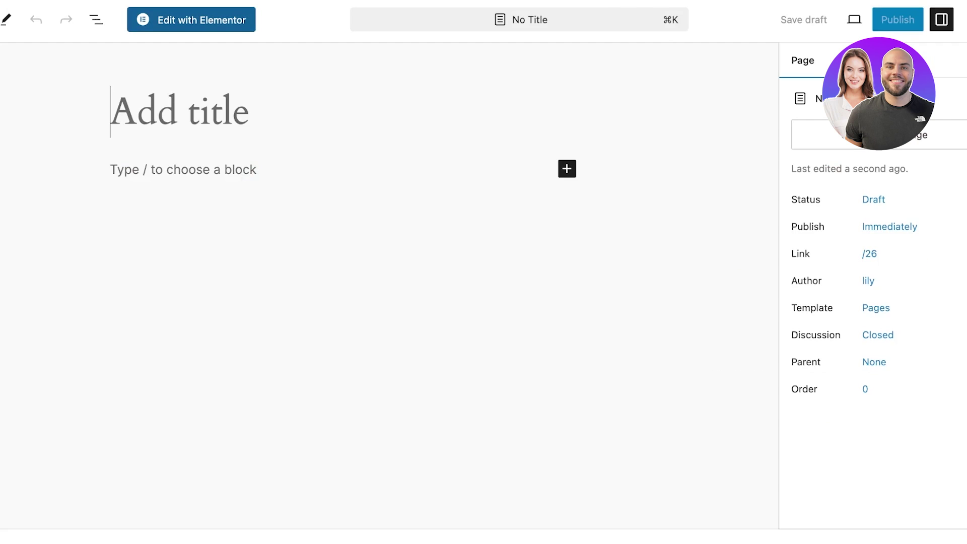
left_click(192, 20)
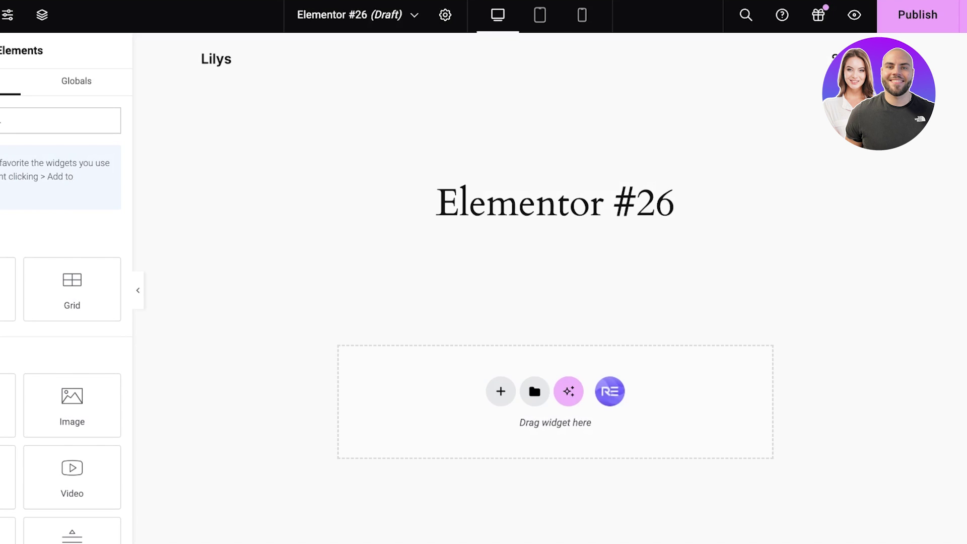
Add the Royal Addons Post Grid/Slider/Carousel widget to the new, empty page.
scroll(551, 288, "down", 6)
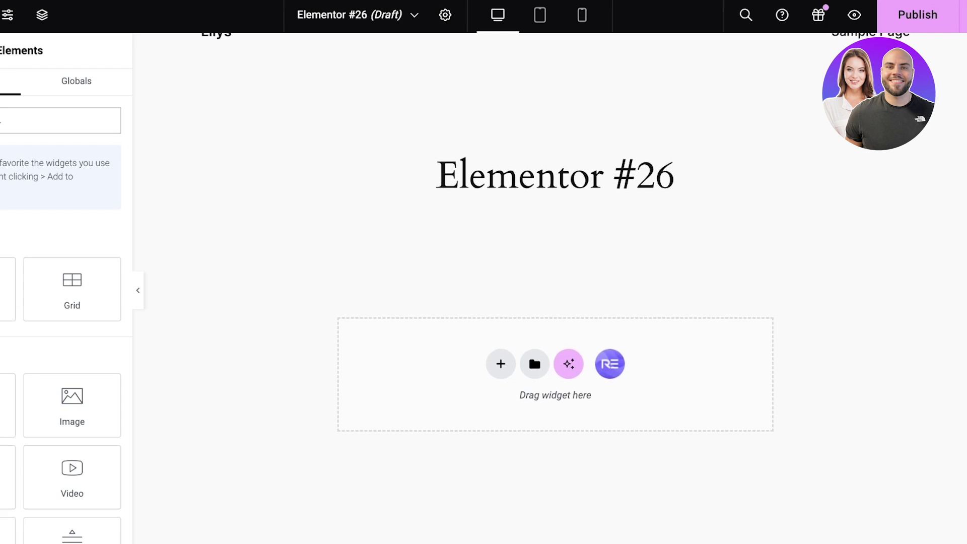
scroll(550, 288, "up", 6)
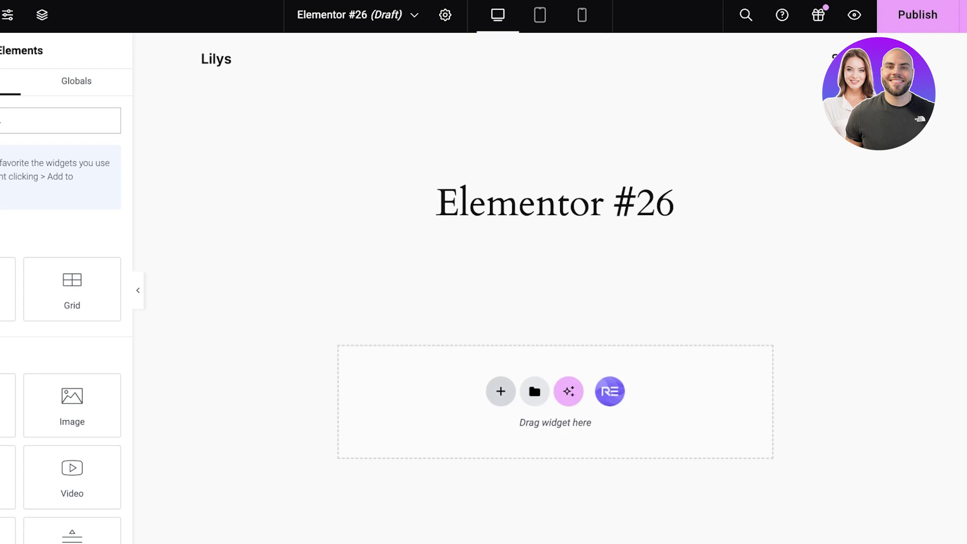
left_click(501, 391)
left_click(751, 219)
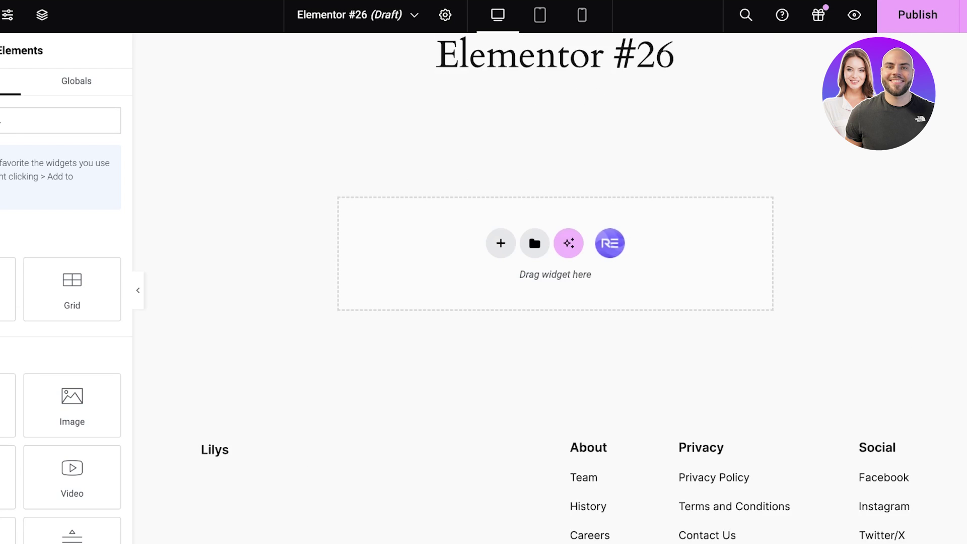
scroll(555, 252, "up", 3)
scroll(72, 231, "down", 15)
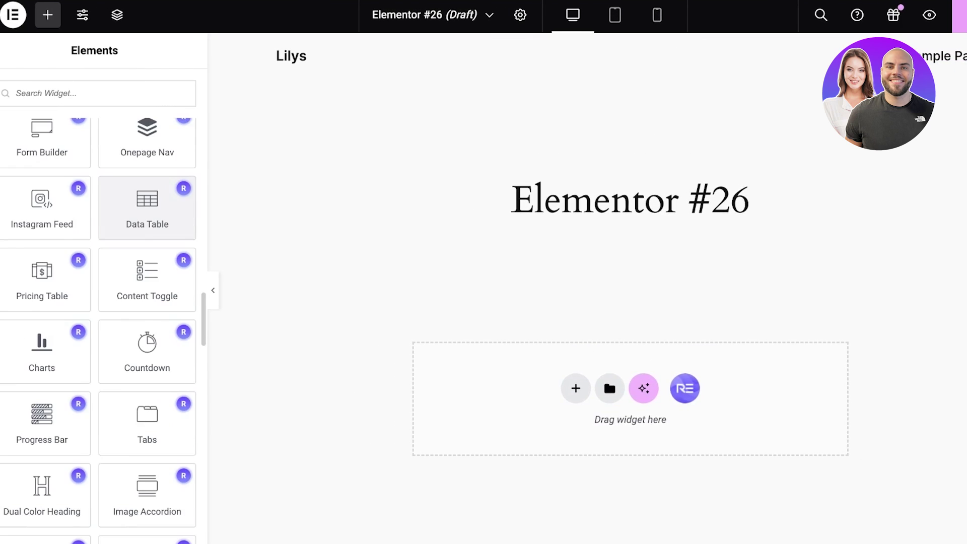
scroll(72, 282, "up", 6)
scroll(147, 283, "up", 1)
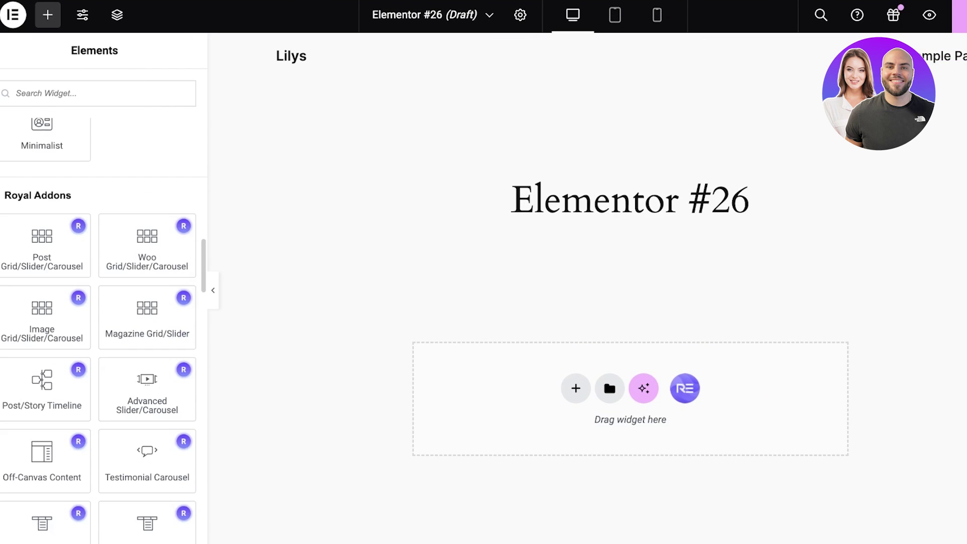
scroll(45, 237, "down", 6)
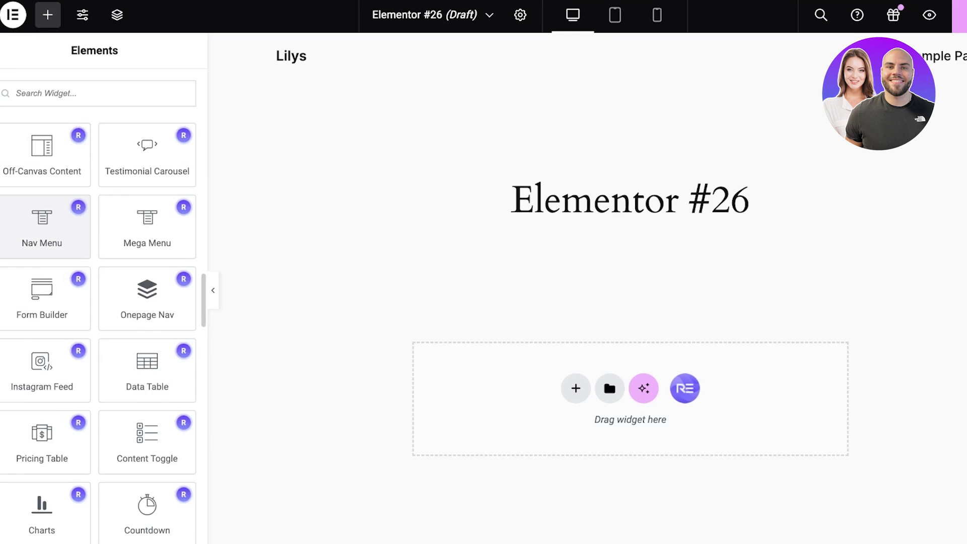
scroll(46, 252, "up", 9)
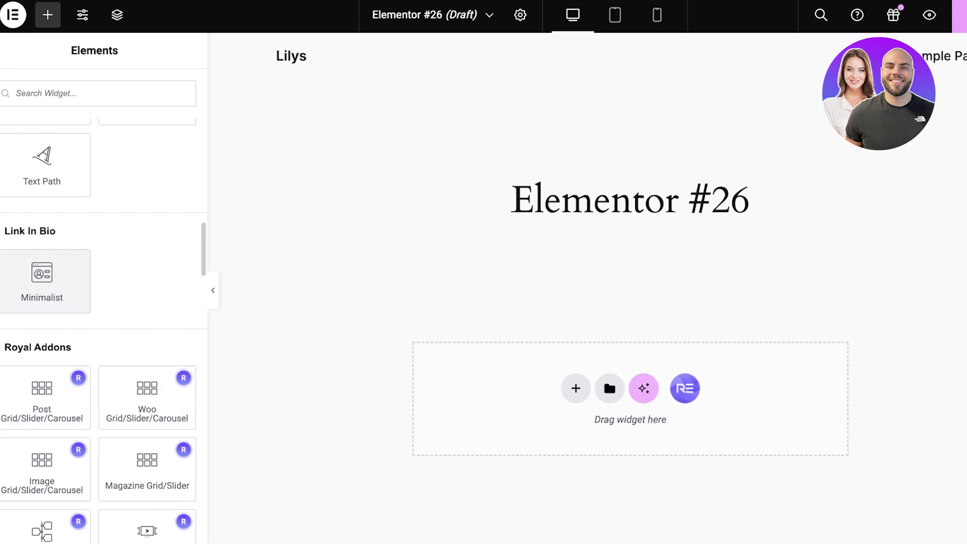
scroll(46, 307, "down", 1)
scroll(45, 307, "down", 1)
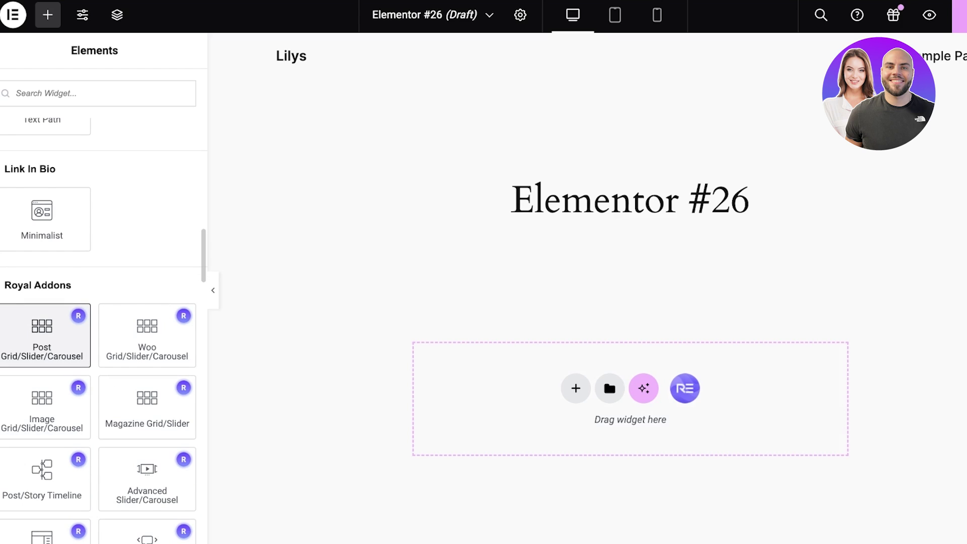
left_click(42, 333)
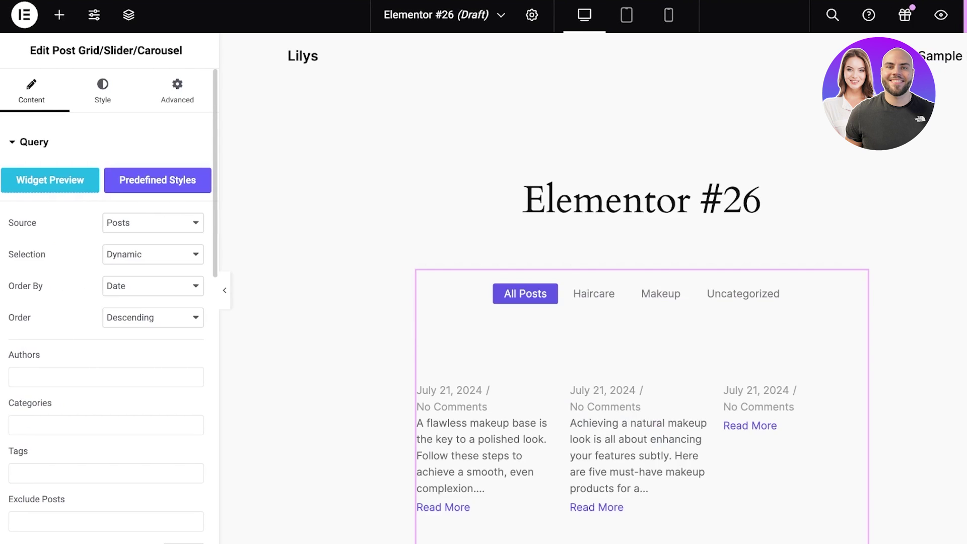
Try the Manual selection in the post grid's query and switch it back to Dynamic.
scroll(638, 353, "down", 1)
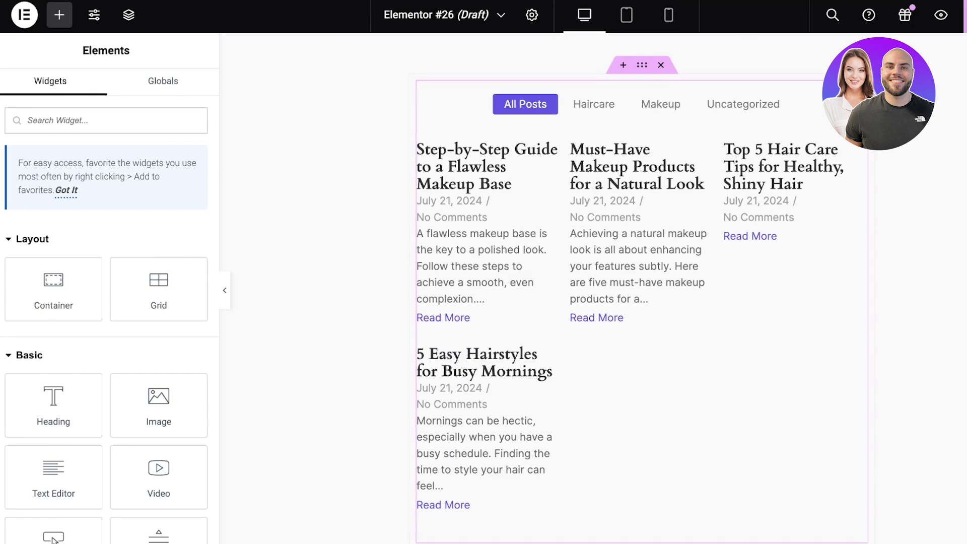
left_click(642, 311)
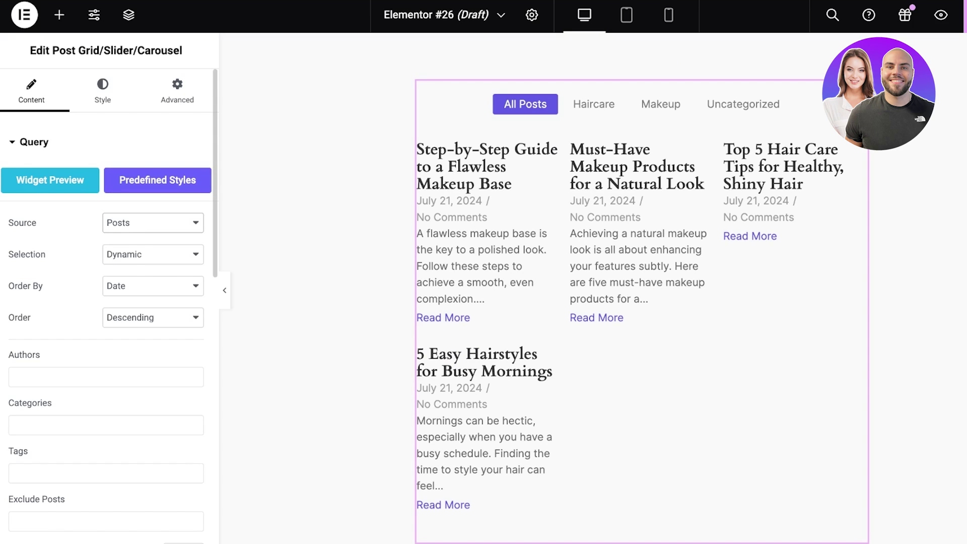
key("Down")
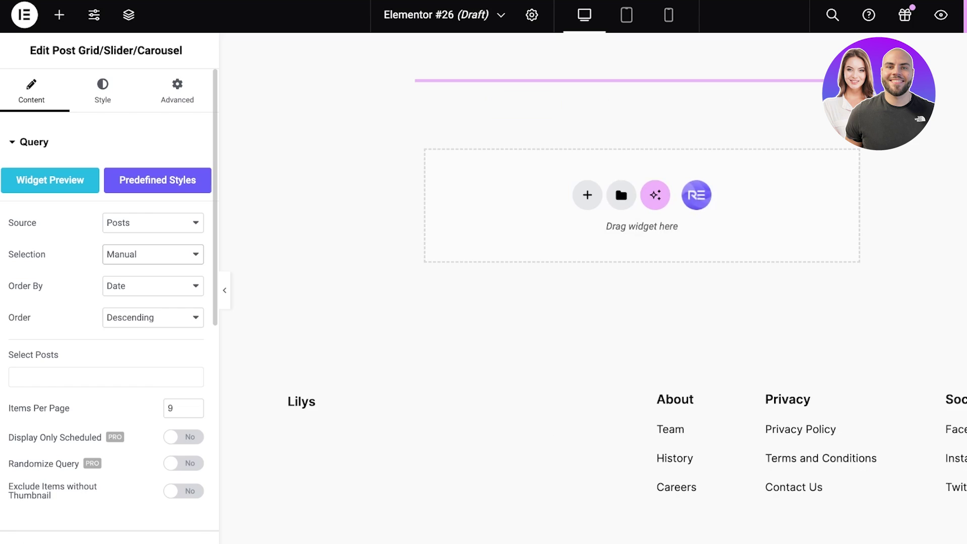
key("Up")
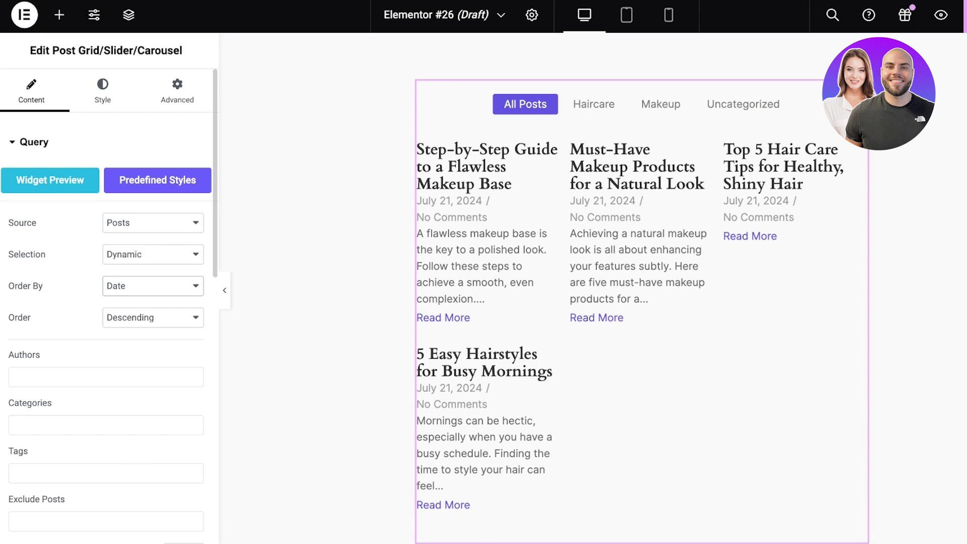
Try limiting the post grid's query to the Makeup category and remove that category filter.
left_click(106, 377)
left_click(105, 377)
left_click(106, 424)
left_click(30, 462)
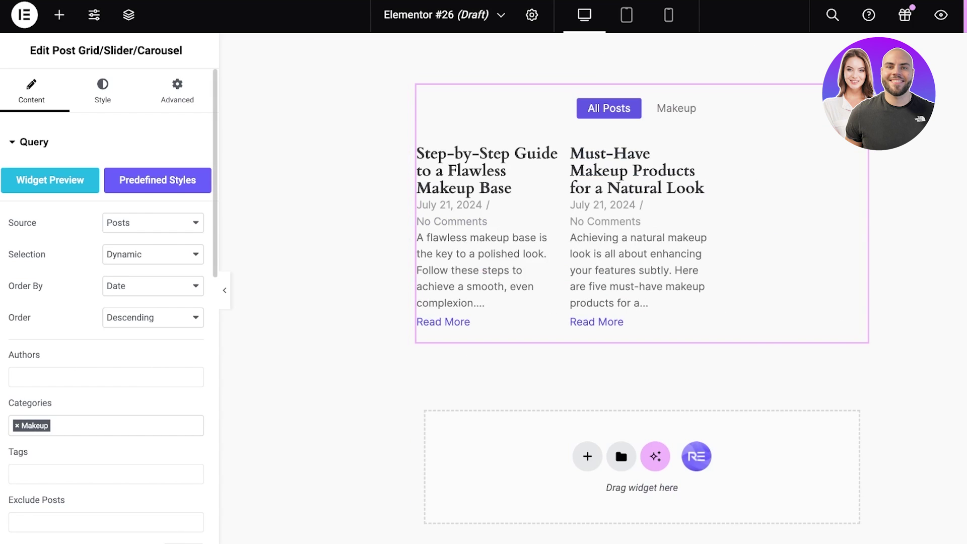
left_click(17, 426)
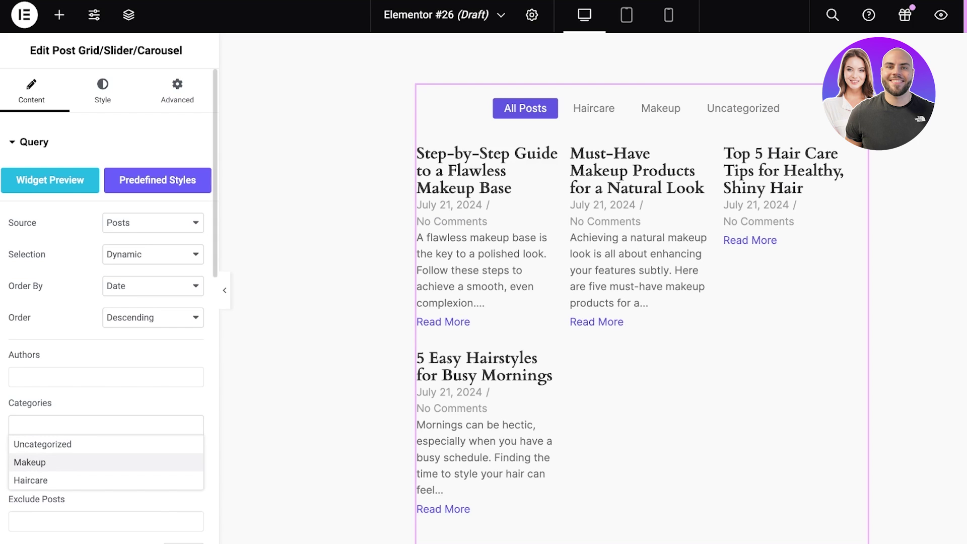
Try the Slider / Carousel layout for the post grid and set its layout to List Style.
scroll(106, 462, "down", 8)
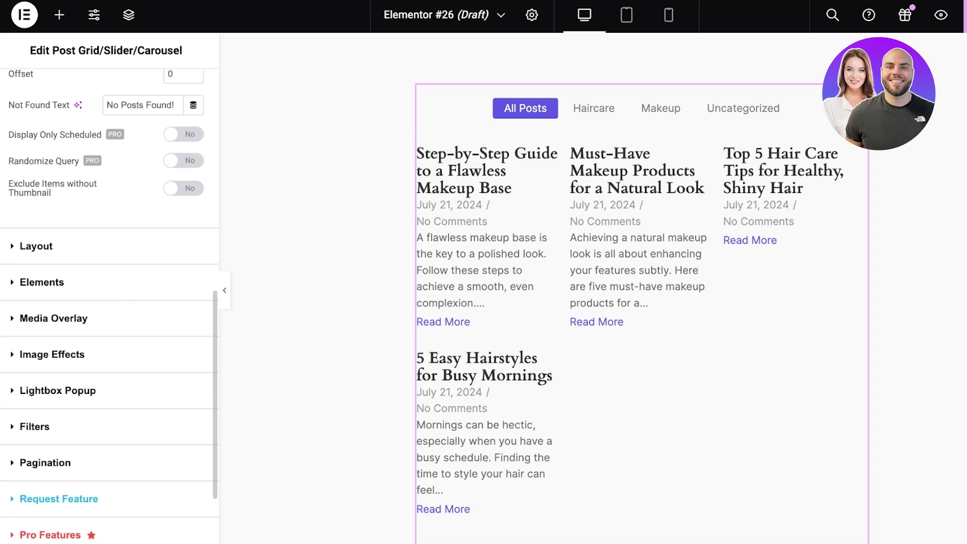
left_click(36, 246)
scroll(109, 302, "up", 2)
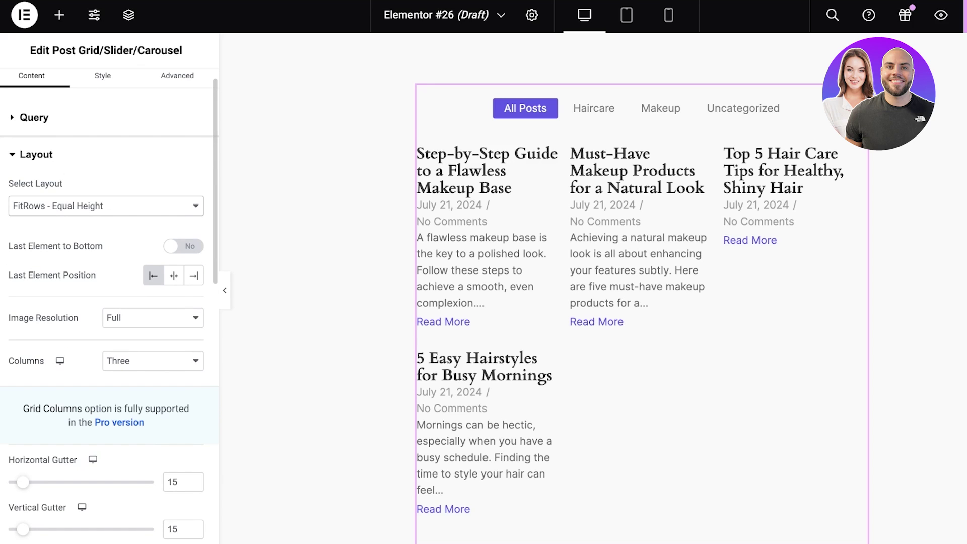
left_click(102, 208)
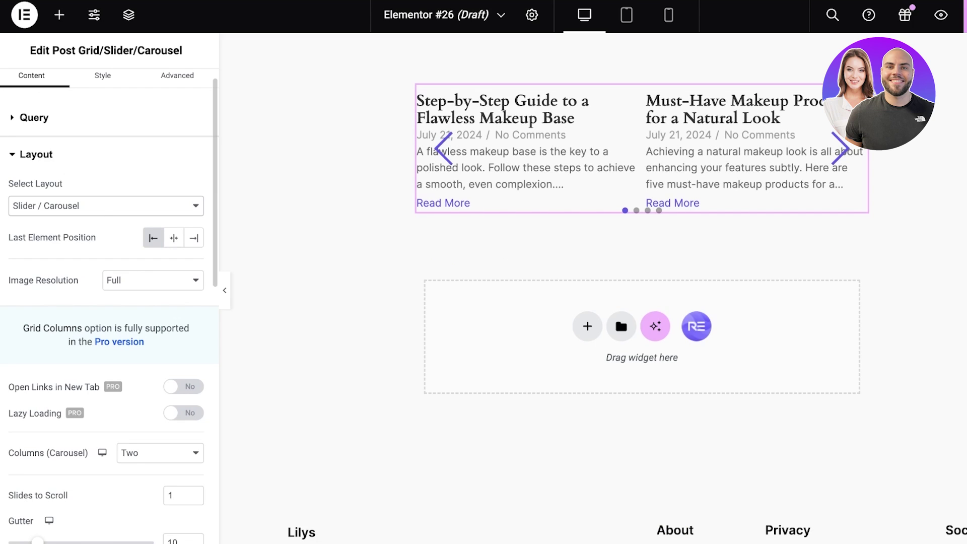
left_click(106, 205)
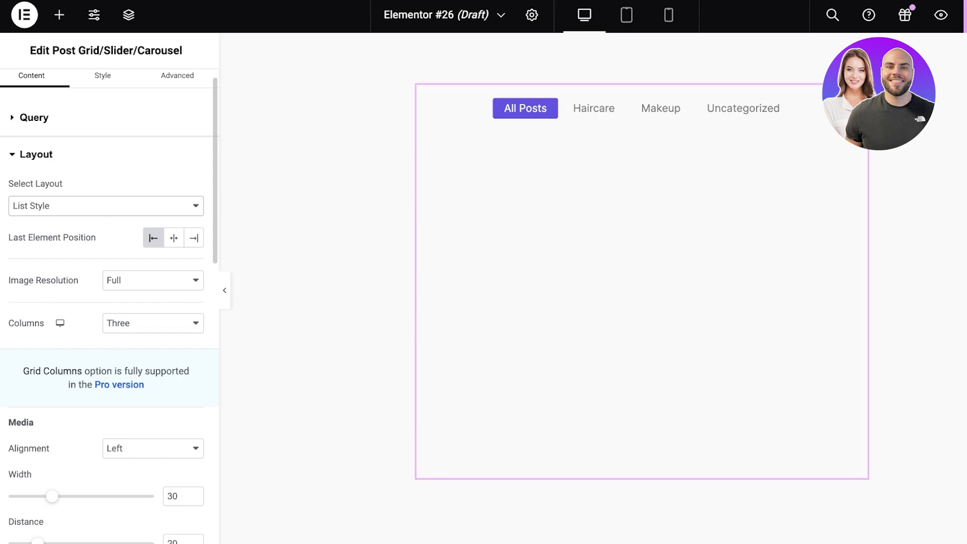
Set the media width of the List Style layout to 18 and review the remaining layout settings.
scroll(109, 303, "down", 3)
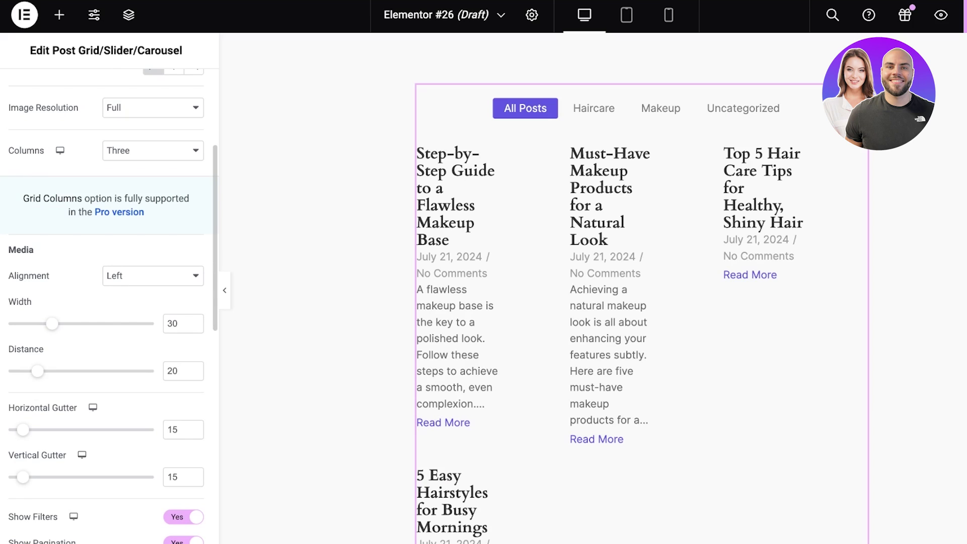
left_click_drag(52, 324, 120, 324)
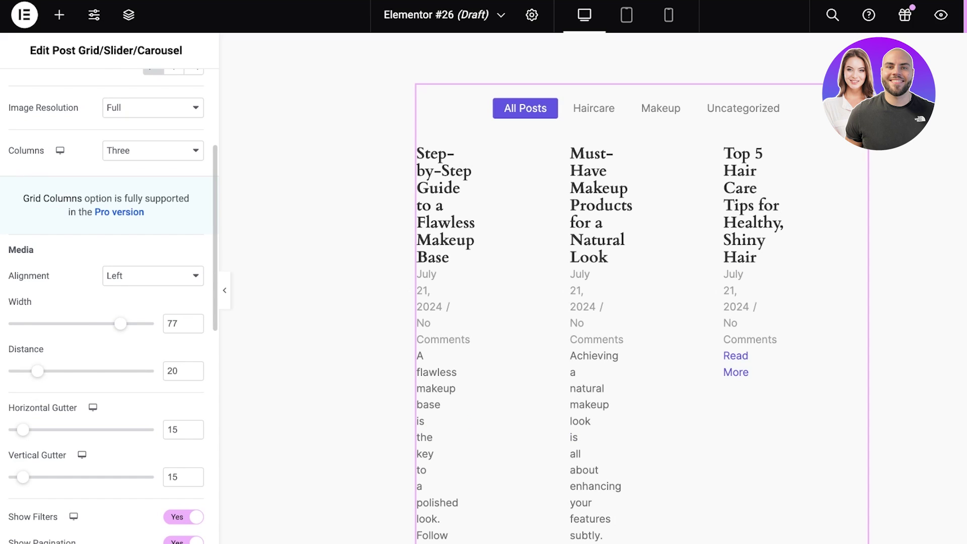
left_click_drag(120, 324, 34, 324)
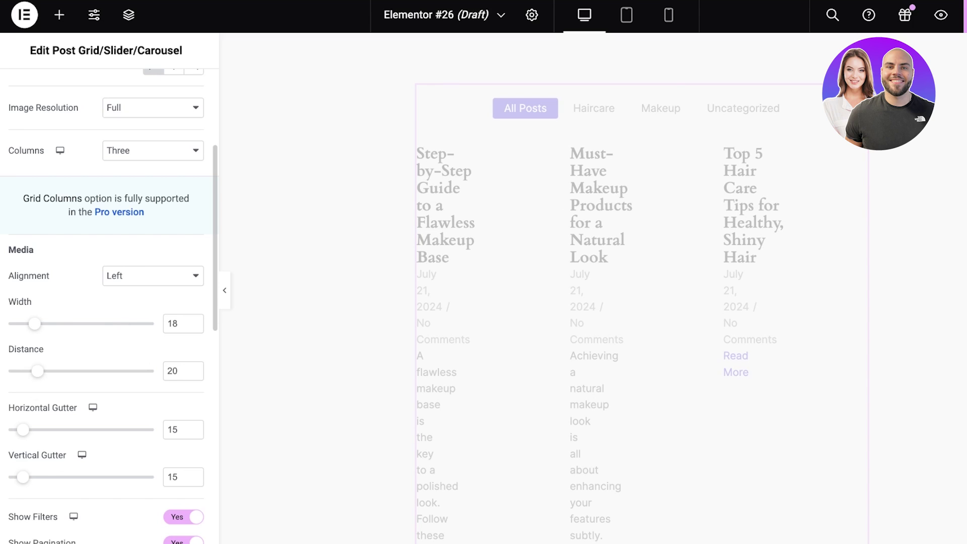
scroll(106, 302, "down", 6)
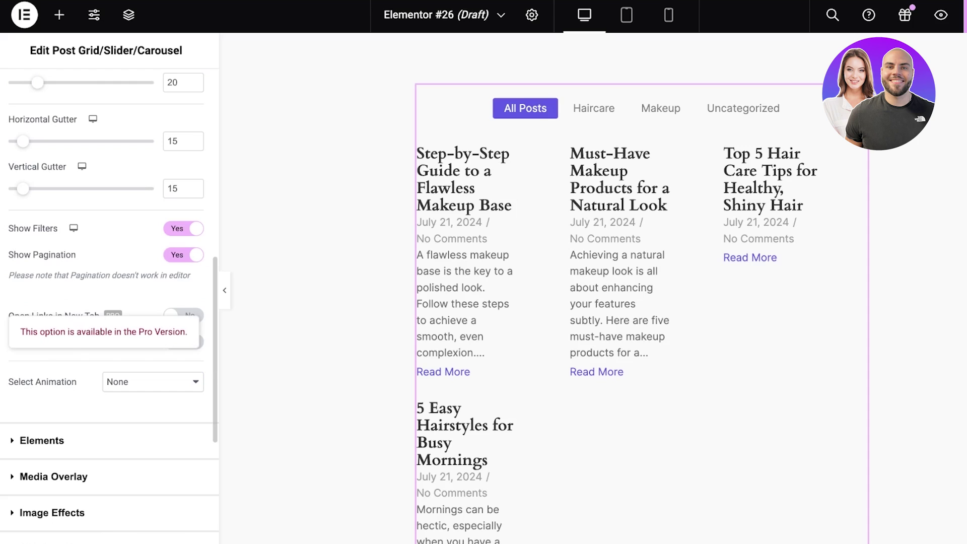
scroll(109, 302, "down", 5)
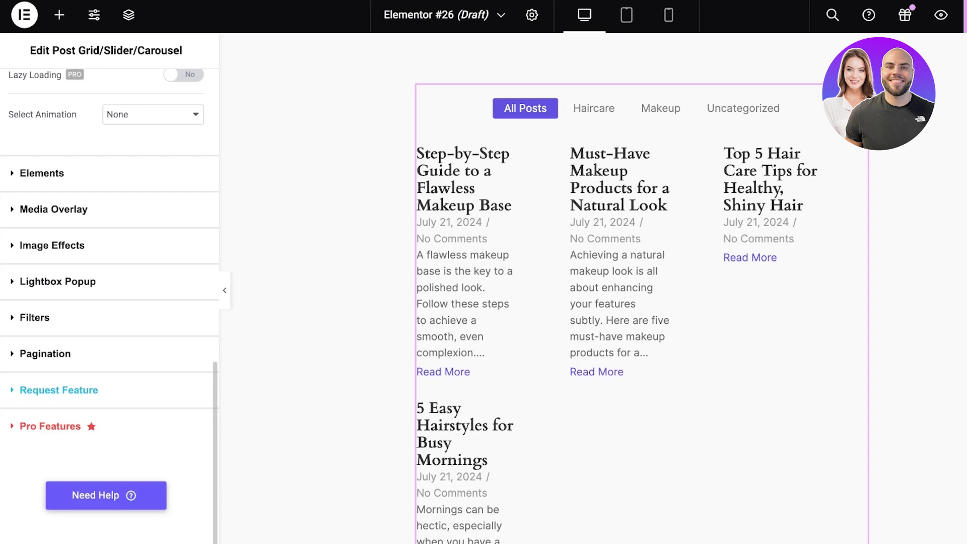
Remove the Comments and Date elements from the post grid.
left_click(42, 173)
scroll(76, 181, "down", 1)
scroll(75, 260, "up", 1)
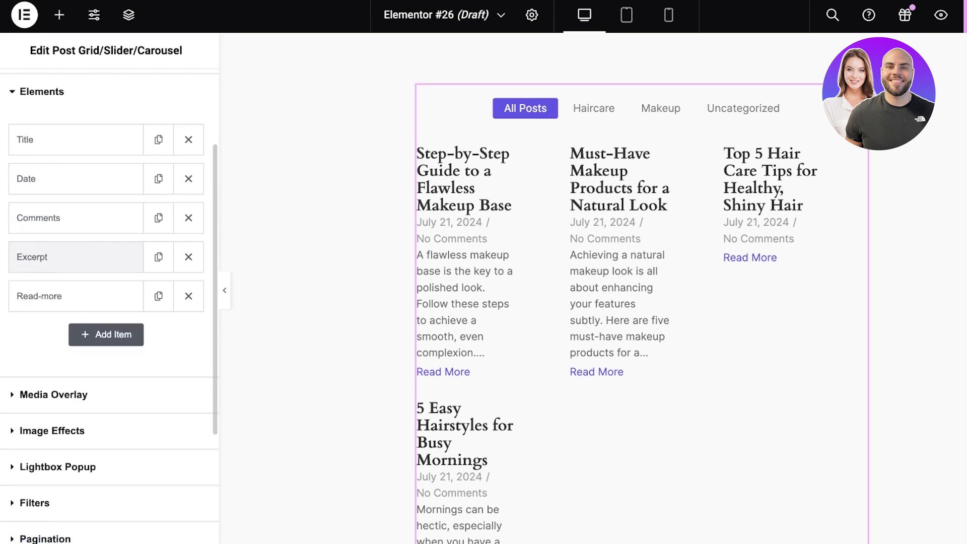
scroll(76, 254, "up", 2)
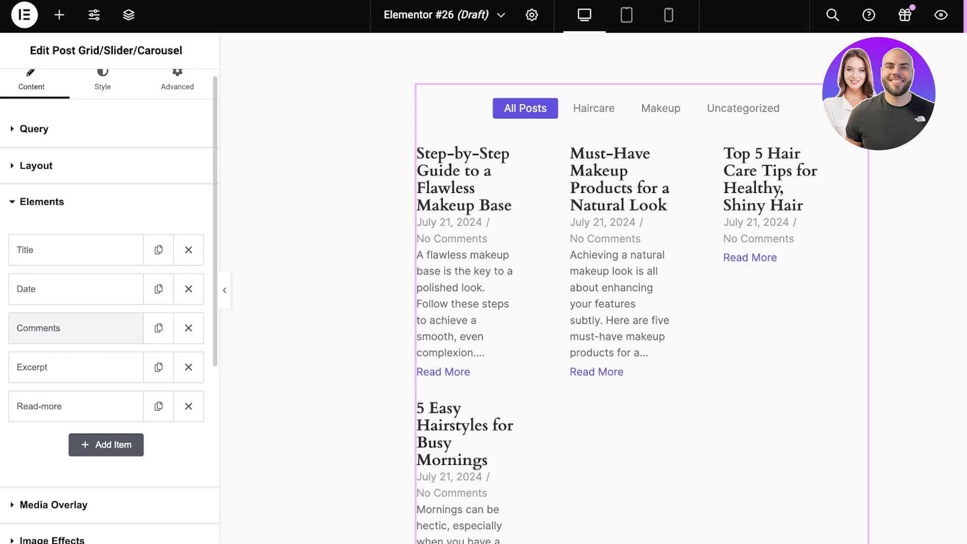
left_click(189, 328)
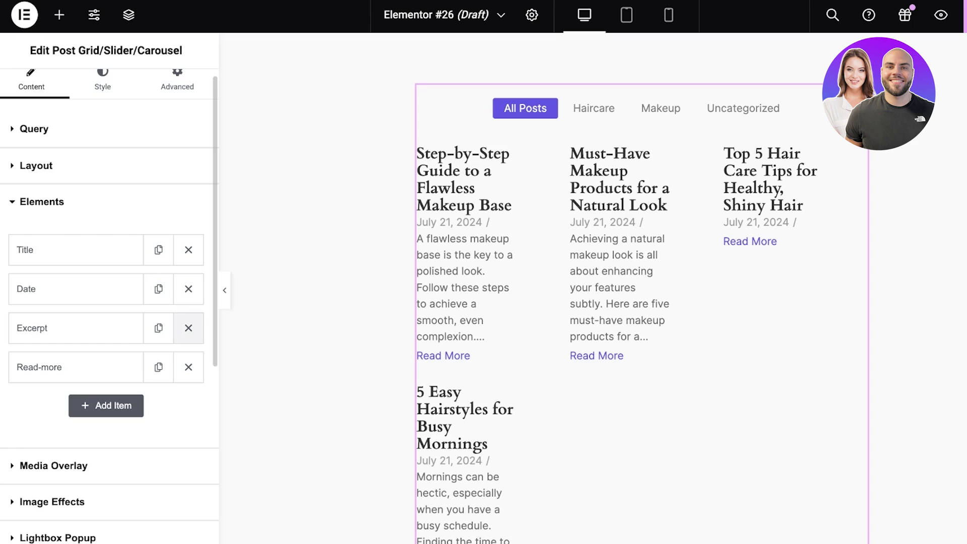
left_click(188, 289)
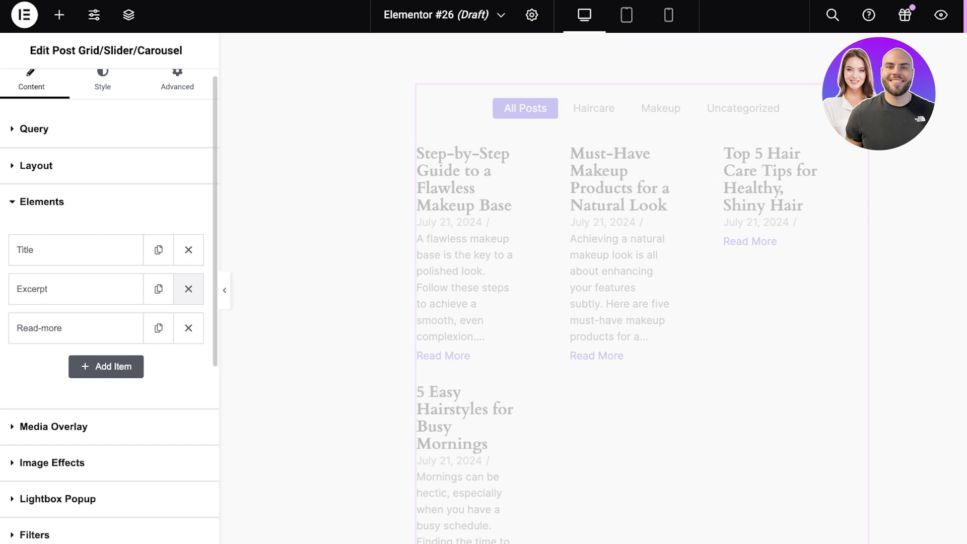
Review the post grid's Media Overlay, Image Effects and Lightbox Popup settings.
scroll(159, 328, "down", 2)
left_click(53, 364)
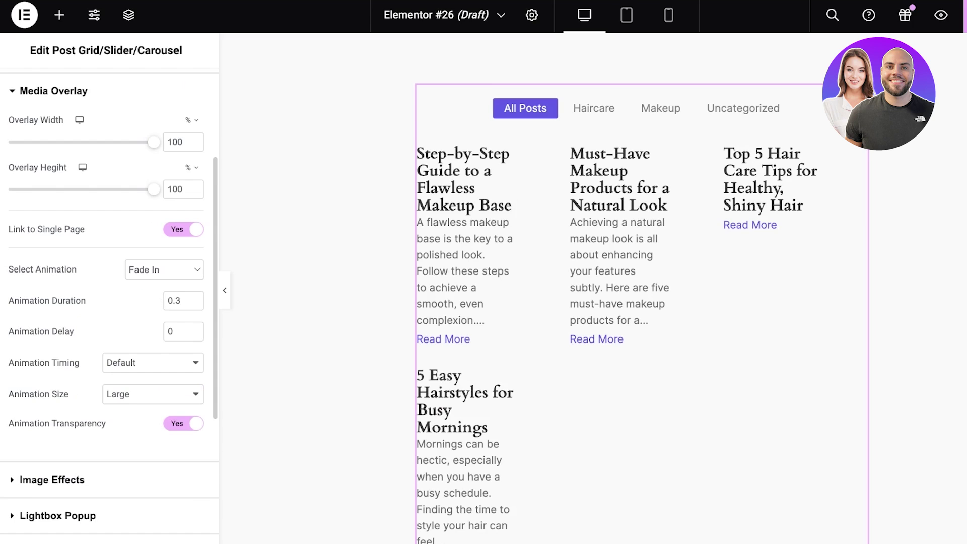
scroll(194, 301, "down", 4)
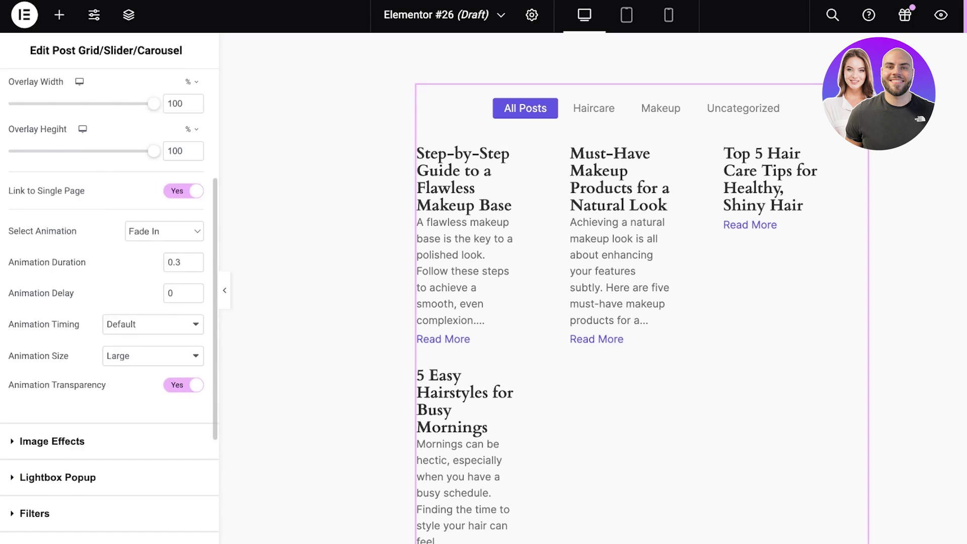
left_click(52, 298)
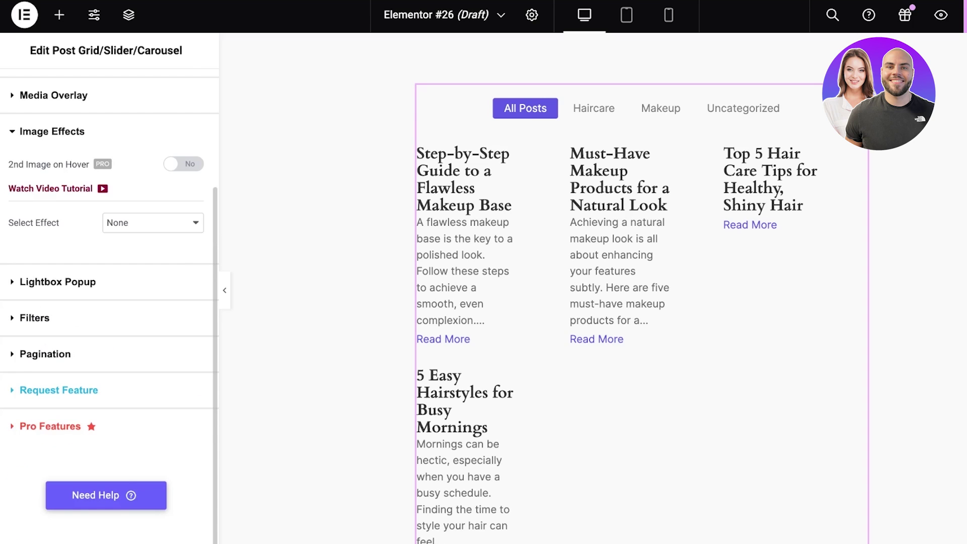
left_click(58, 282)
scroll(58, 281, "up", 5)
Try applying the grid item styles to the Wrapper, check the Grid Media styles, and switch back to Inner Elements.
left_click(102, 91)
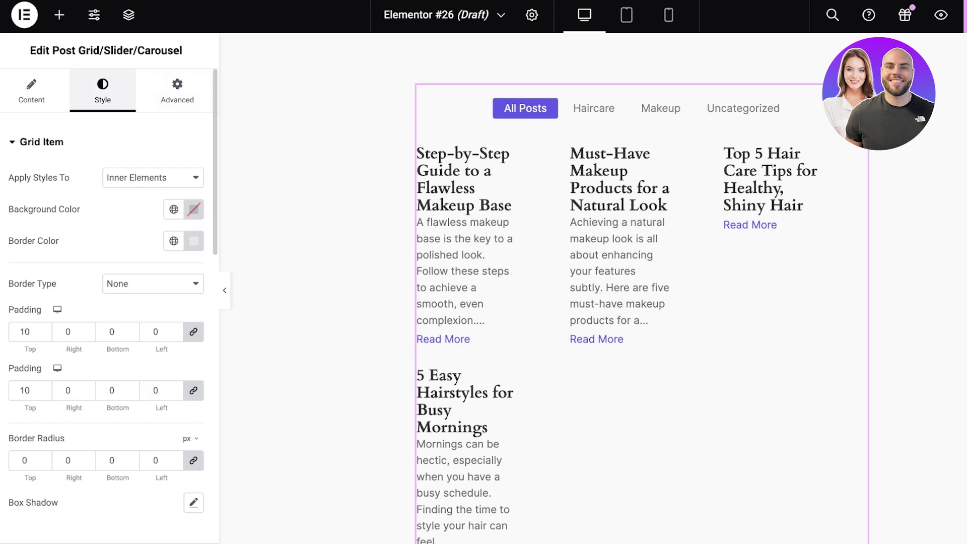
left_click(153, 178)
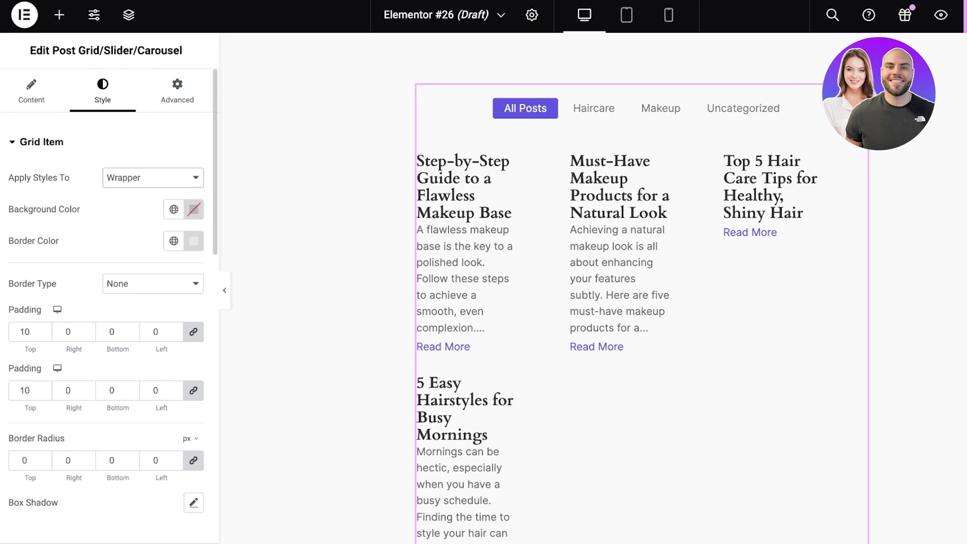
left_click(41, 142)
left_click(45, 178)
scroll(106, 178, "up", 2)
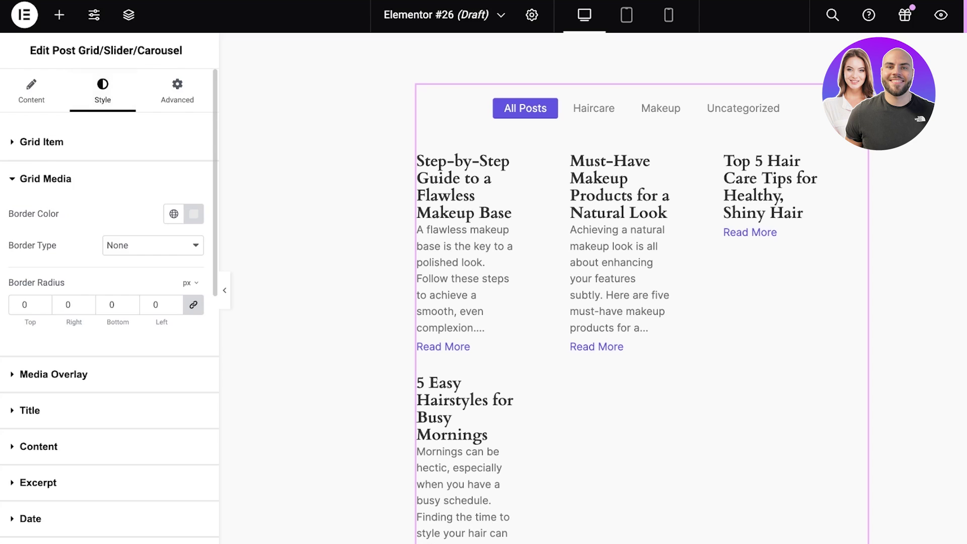
left_click(42, 141)
left_click(153, 129)
left_click(153, 146)
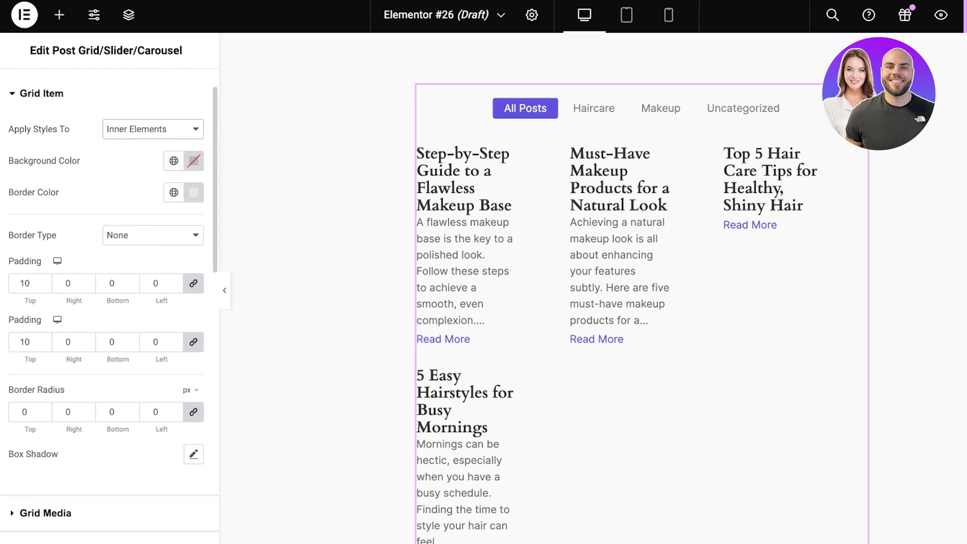
Give the grid items a very light pink background color and apply the styles to the Wrapper.
left_click(193, 161)
left_click_drag(194, 333, 116, 222)
key("Escape")
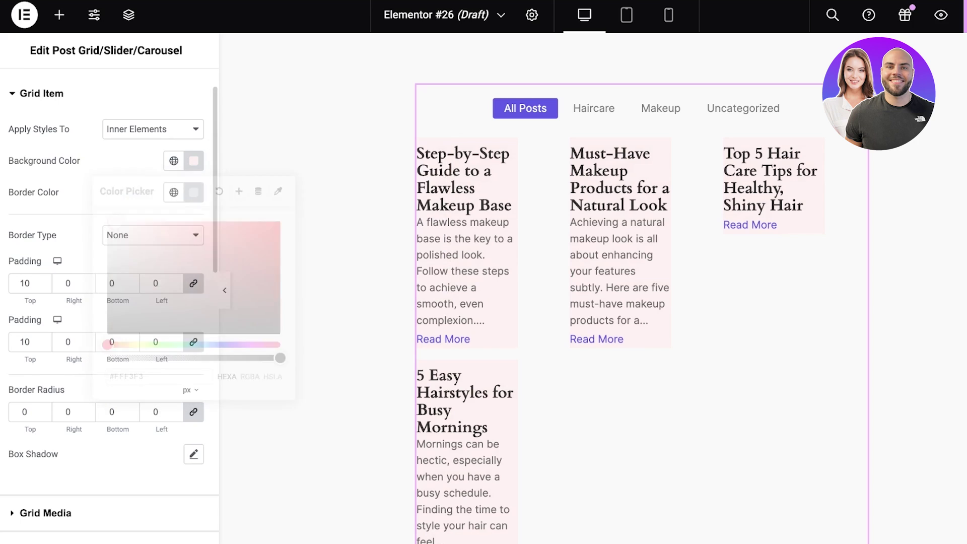
left_click(153, 114)
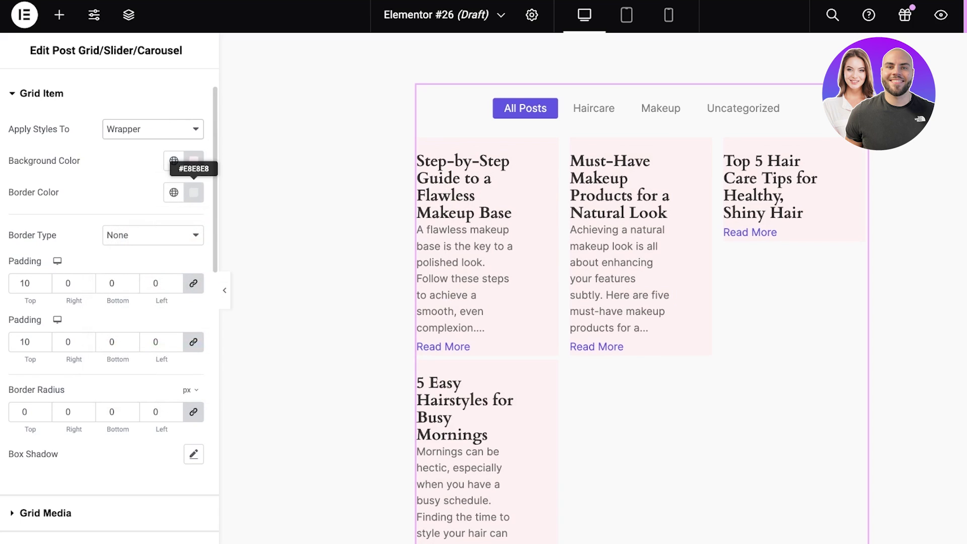
Set the grid items' border color to the dusty pink #DCA6A6.
left_click(193, 192)
type("#FBE2E2")
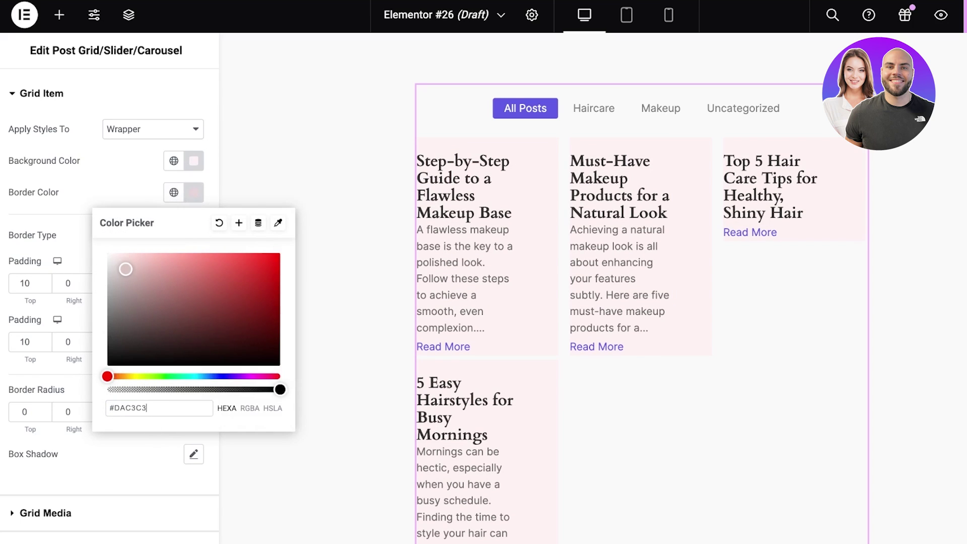
left_click_drag(124, 255, 150, 268)
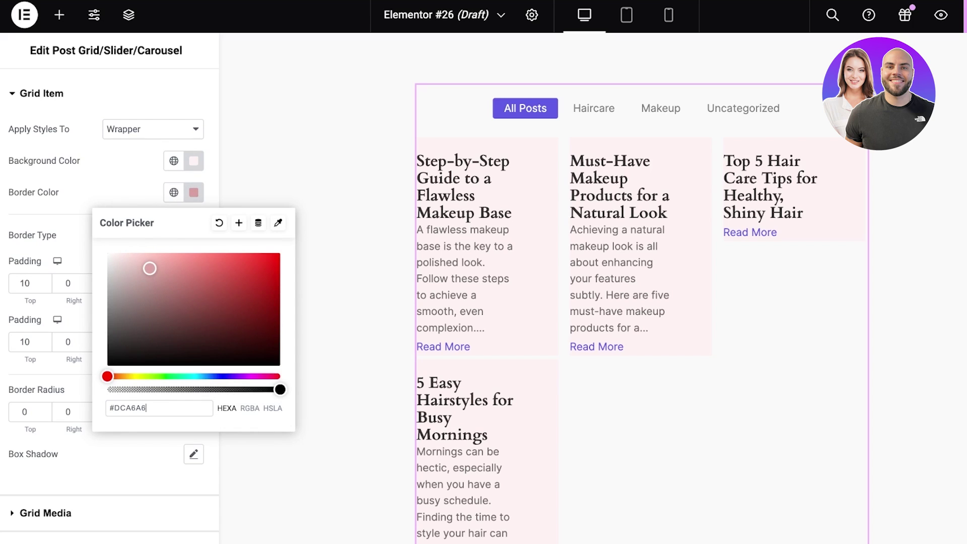
key("Escape")
Check the rest of the page below the post grid and publish the page.
left_click(59, 14)
scroll(593, 288, "down", 8)
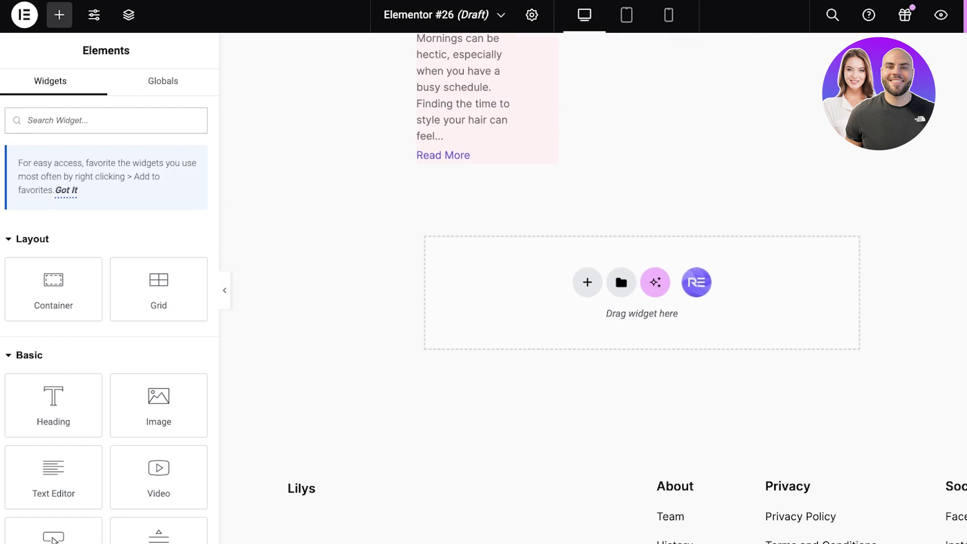
left_click(965, 14)
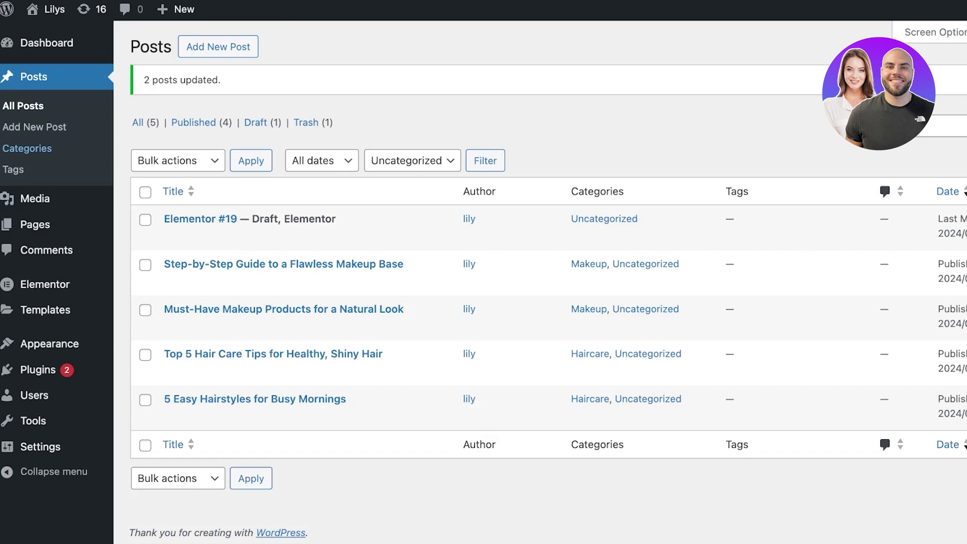
Open Quick Edit for the Elementor #26 page in the WordPress pages list and clear its title and slug.
left_click(35, 225)
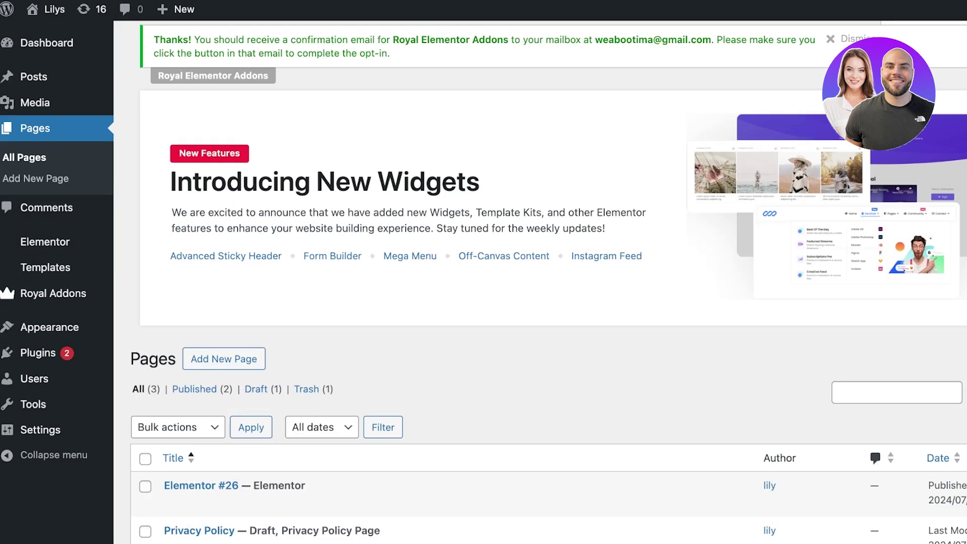
scroll(484, 302, "down", 3)
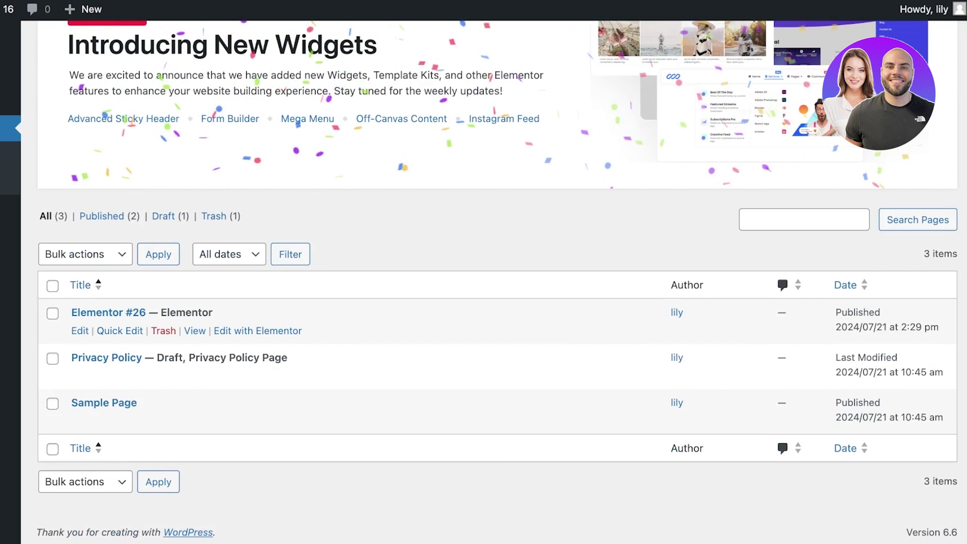
left_click(120, 330)
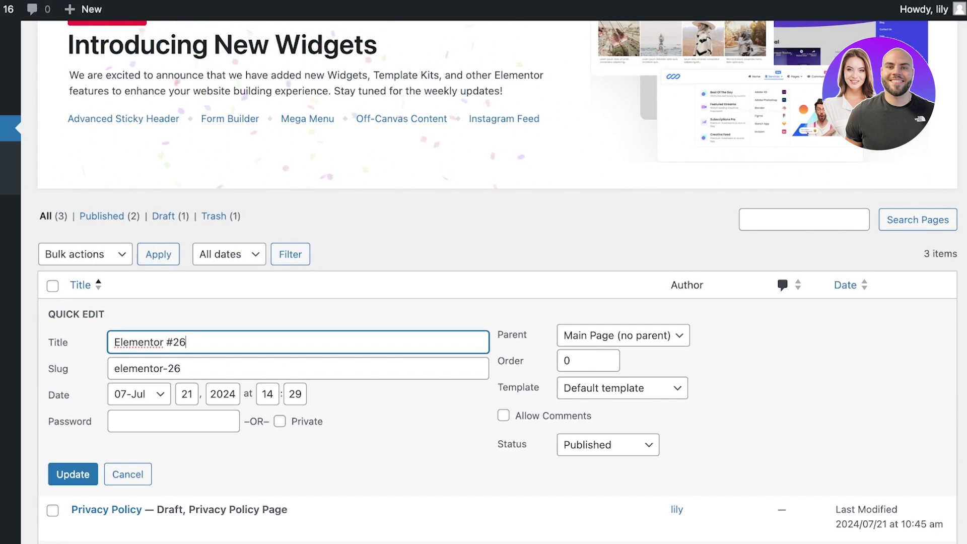
key("super+a")
key("BackSpace")
triple_click(154, 369)
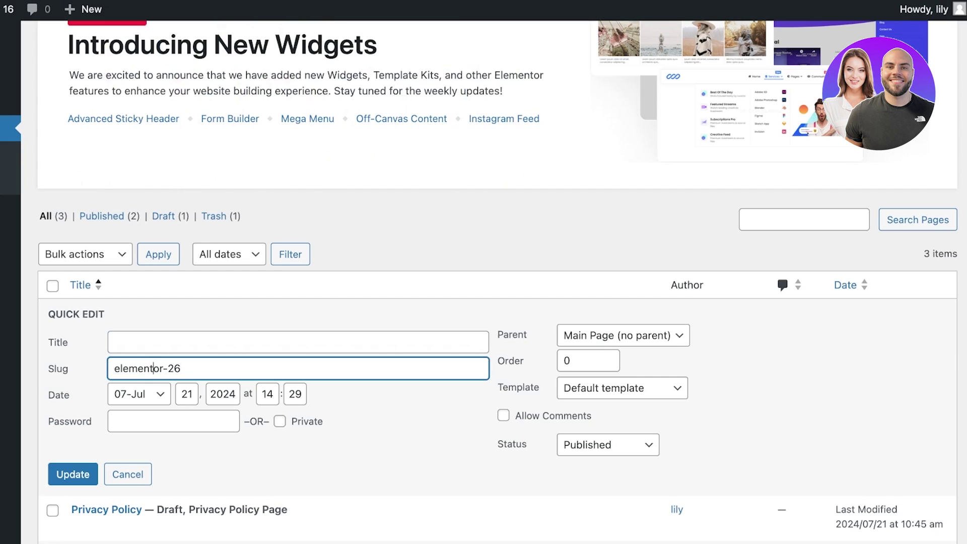
key("BackSpace")
left_click(115, 342)
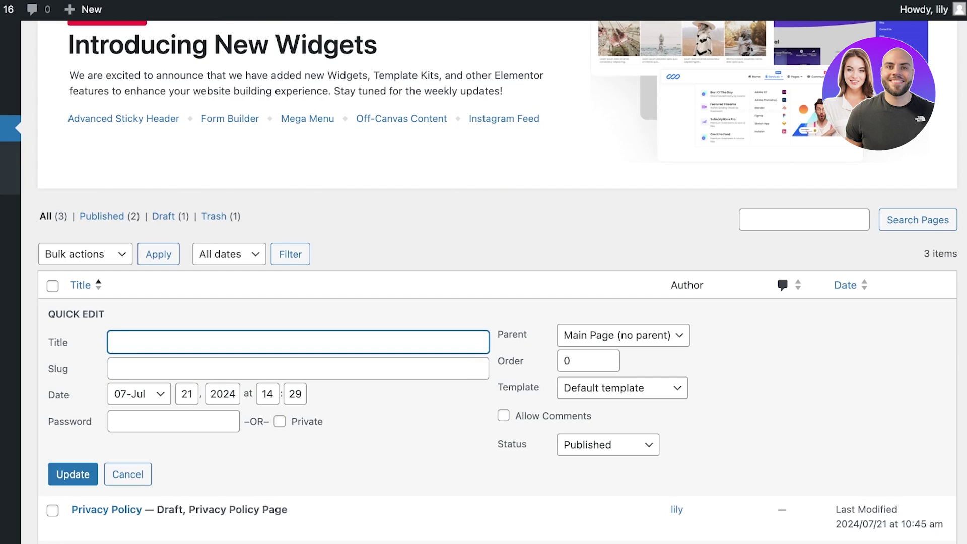
type("Posts")
key("BackSpace")
key("BackSpace")
key("BackSpace")
key("BackSpace")
key("BackSpace")
Set the page's title to BlogCategories and its slug to blog, and save the changes.
type("BlogCategories")
key("Tab")
type("blog")
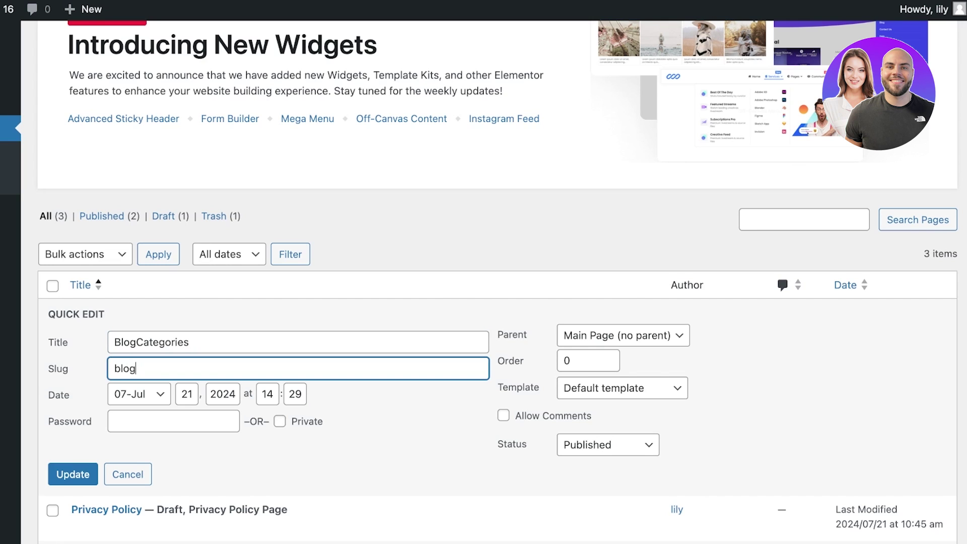
key("Return")
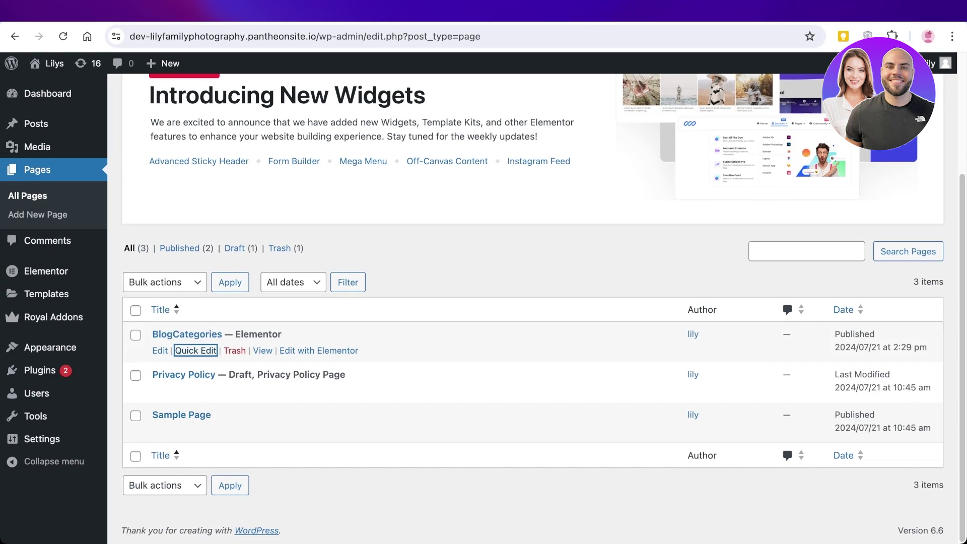
View the published BlogCategories page on the live site.
key("Tab")
key("Tab")
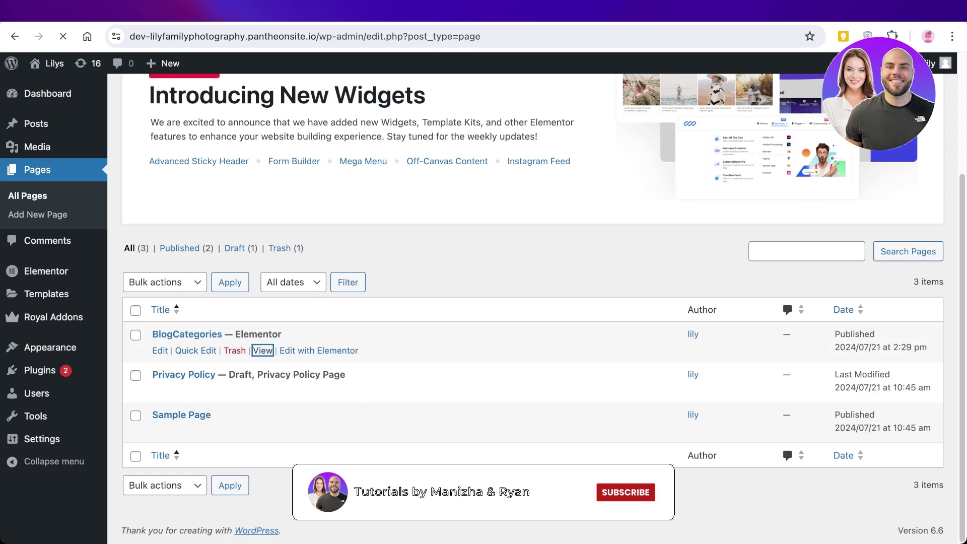
key("Return")
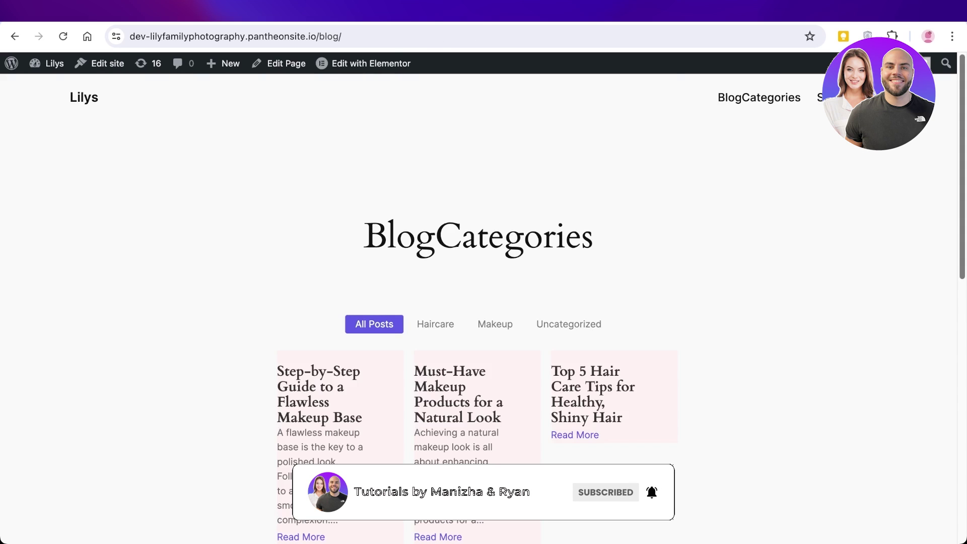